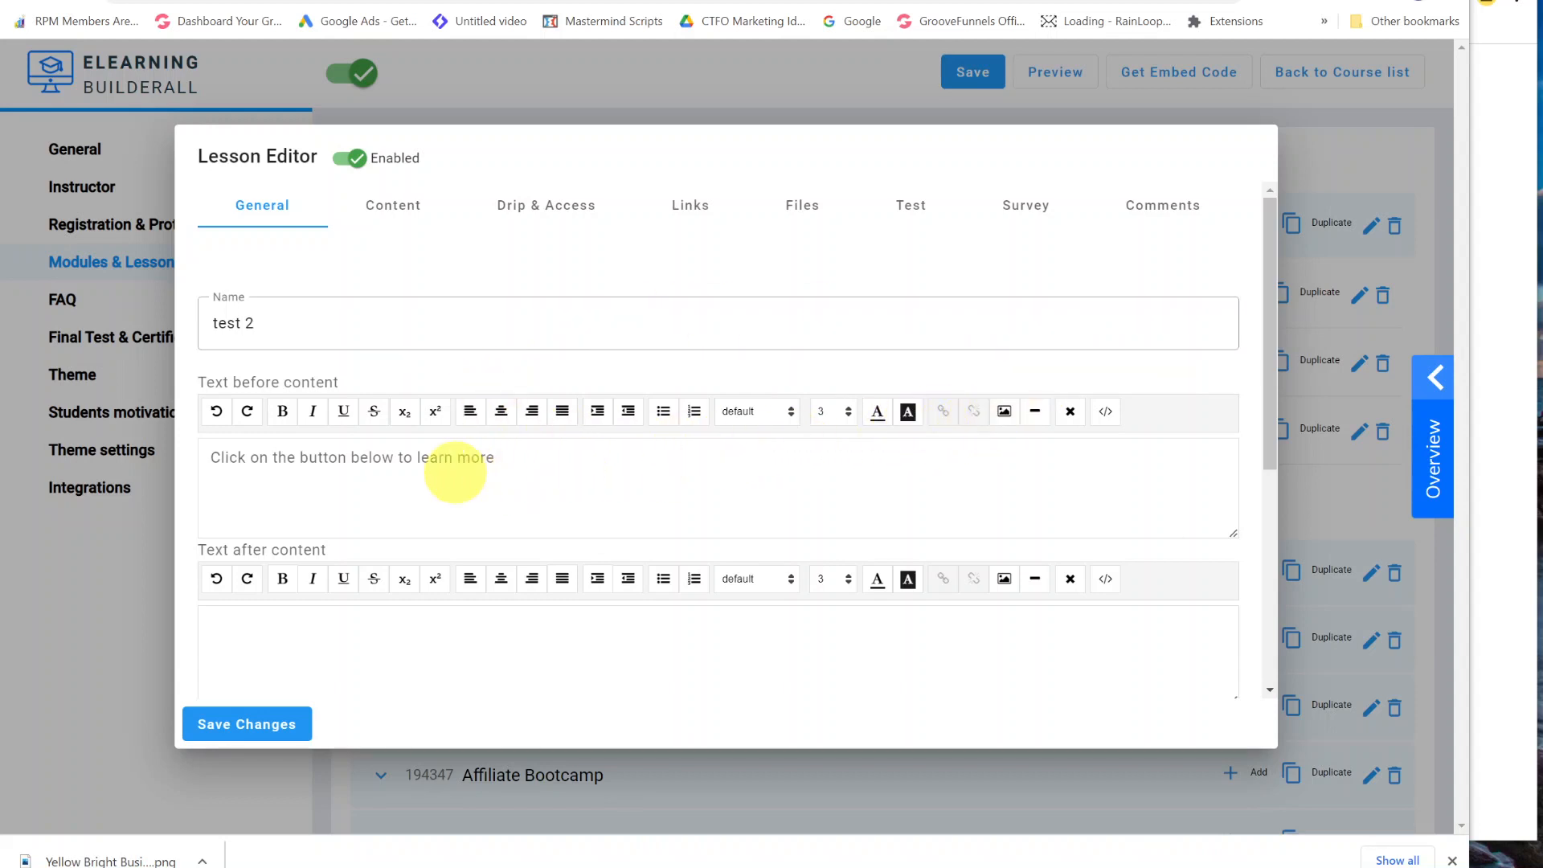
Step: Add a blank line after "Click on the button below to learn more" in the lesson's text before content
click(378, 474)
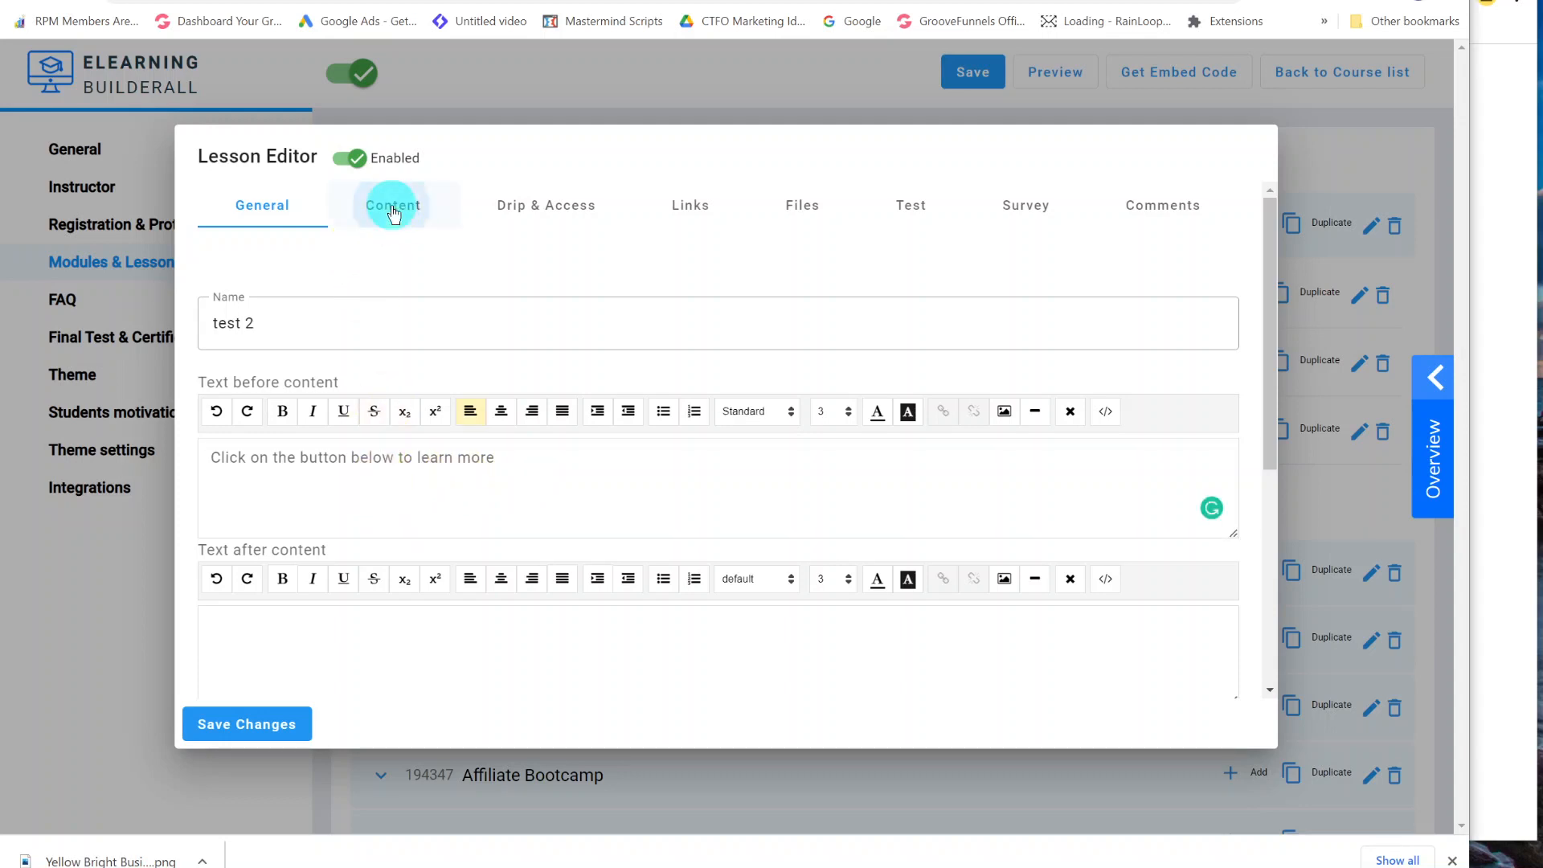
click(393, 206)
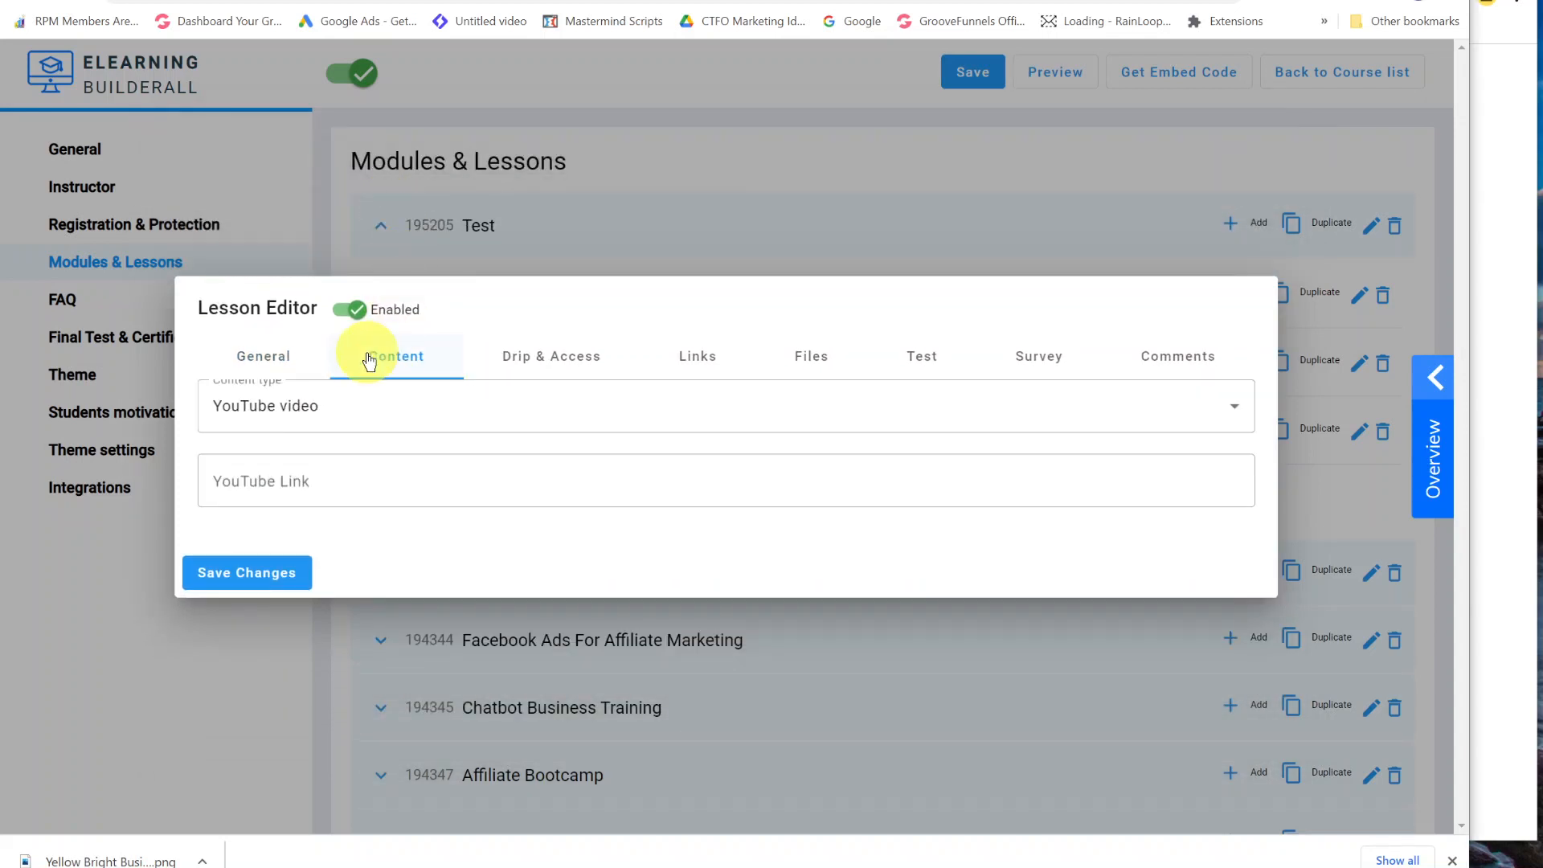
click(268, 352)
click(510, 465)
key(Return)
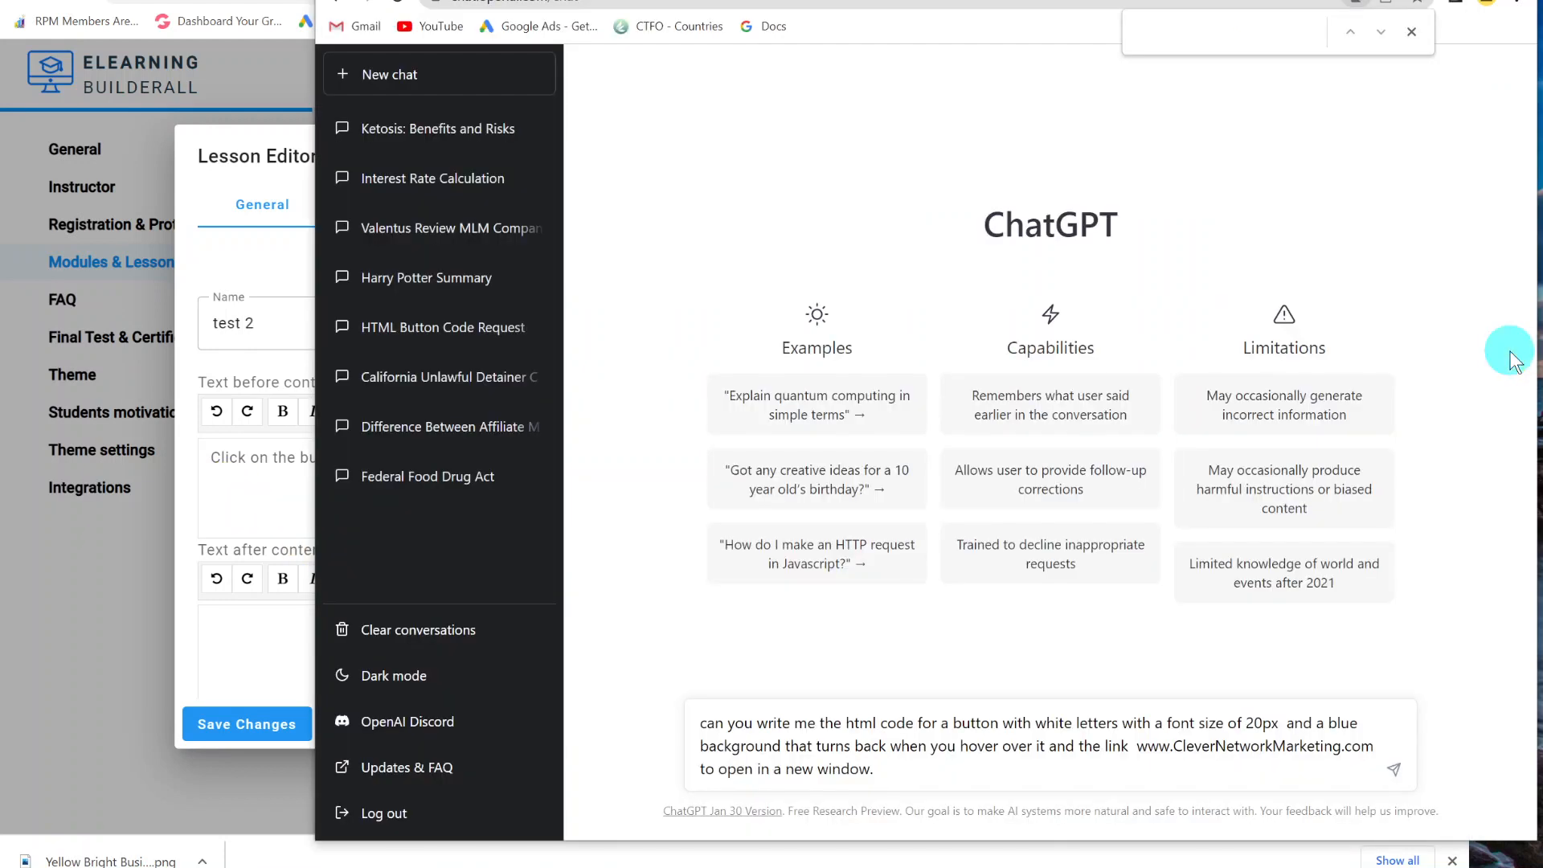
click(1505, 349)
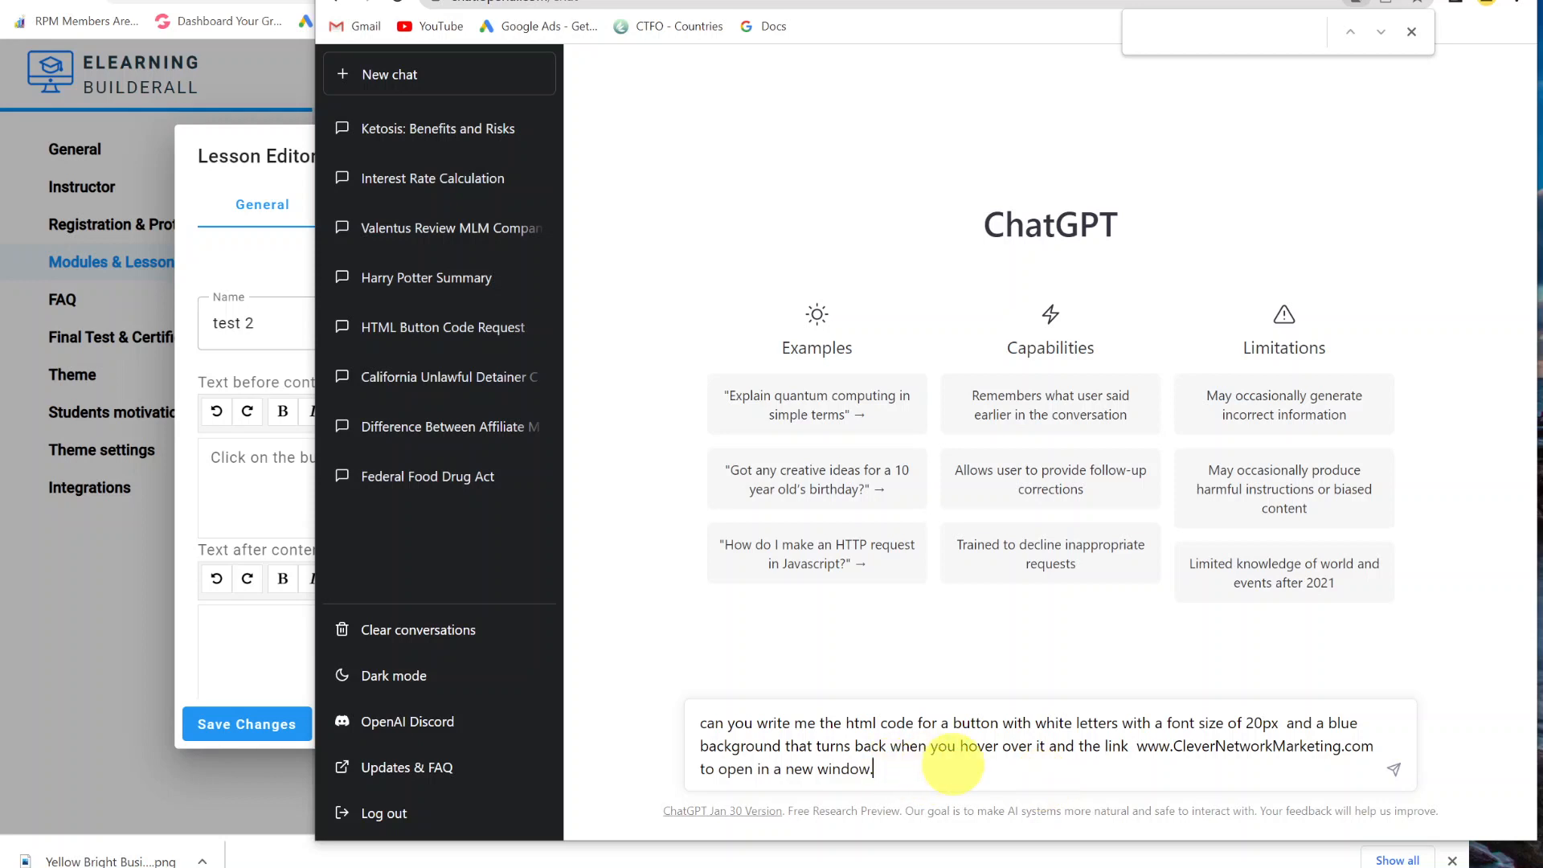
key(Return)
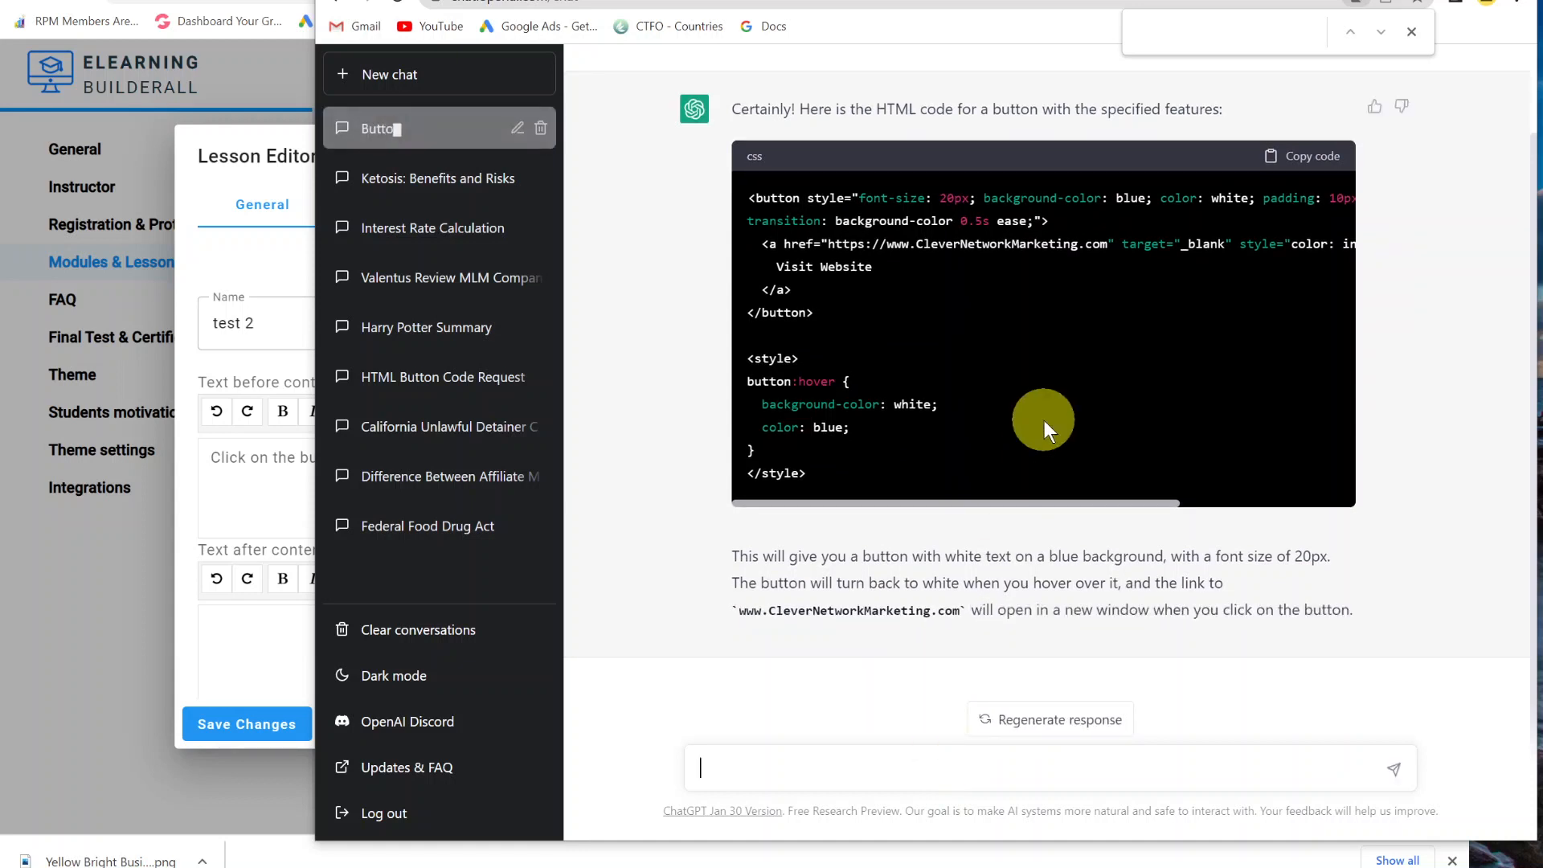
scroll(957, 354, up, 1)
drag(747, 245, 913, 519)
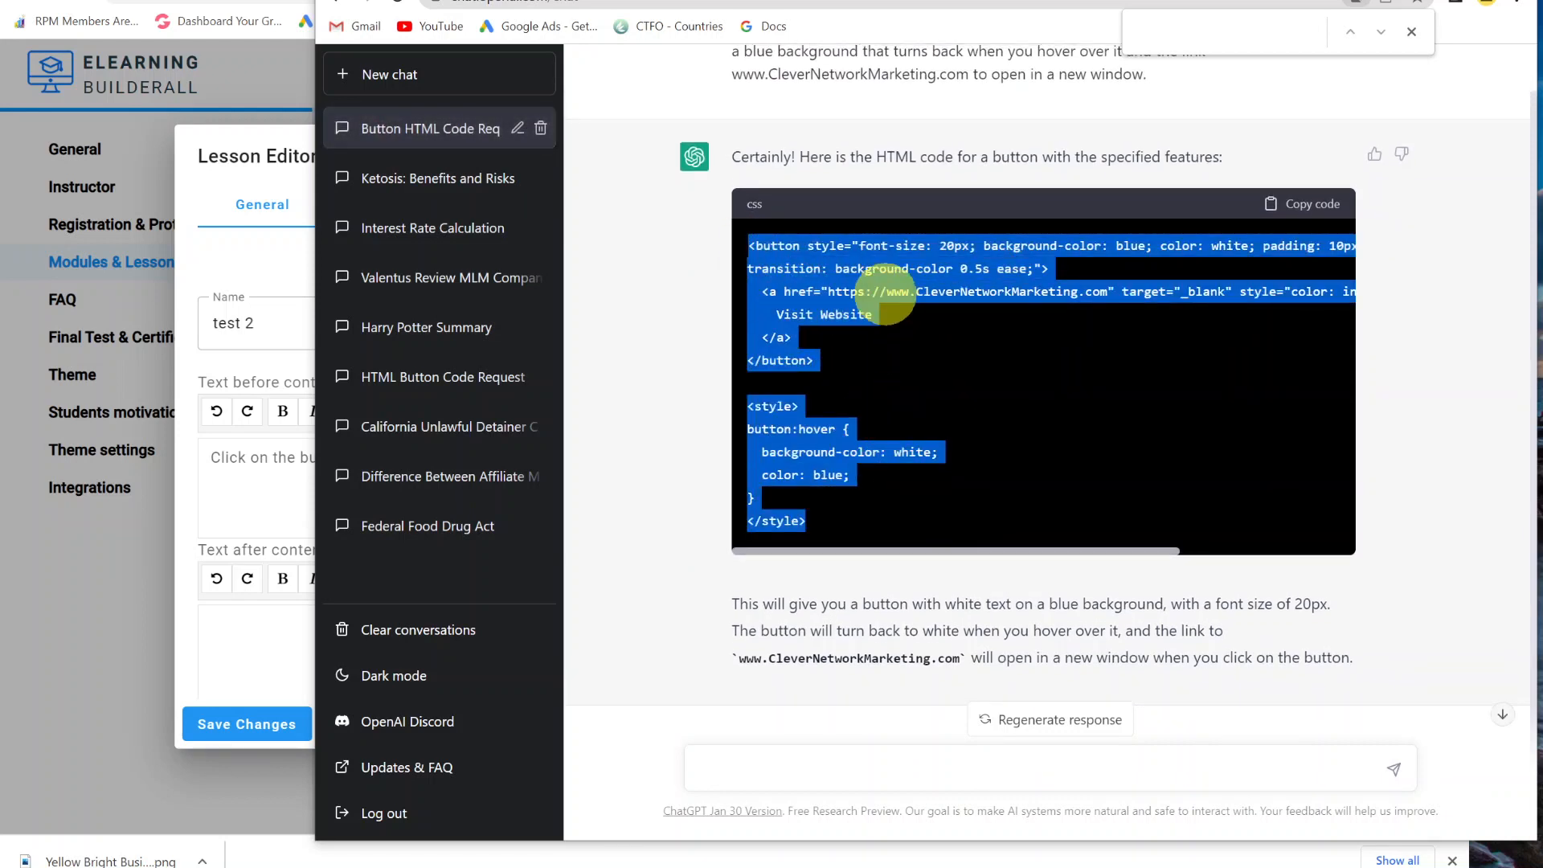
right_click(877, 275)
click(924, 291)
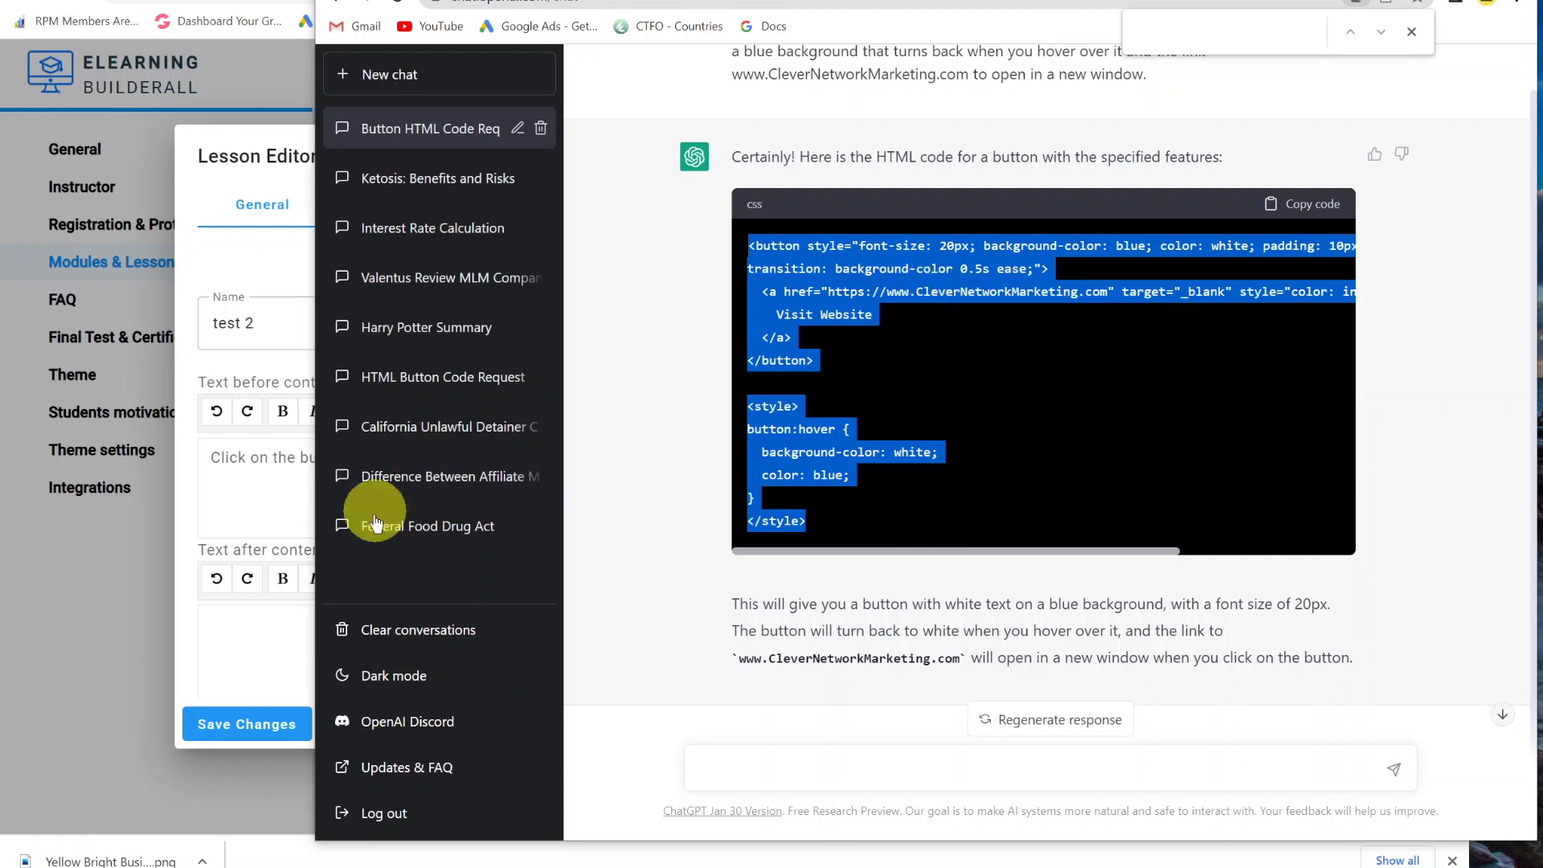
Step: Back in the Builderall lesson editor, paste the button code on a new line in the text before content's HTML source and return to the formatted view
click(241, 489)
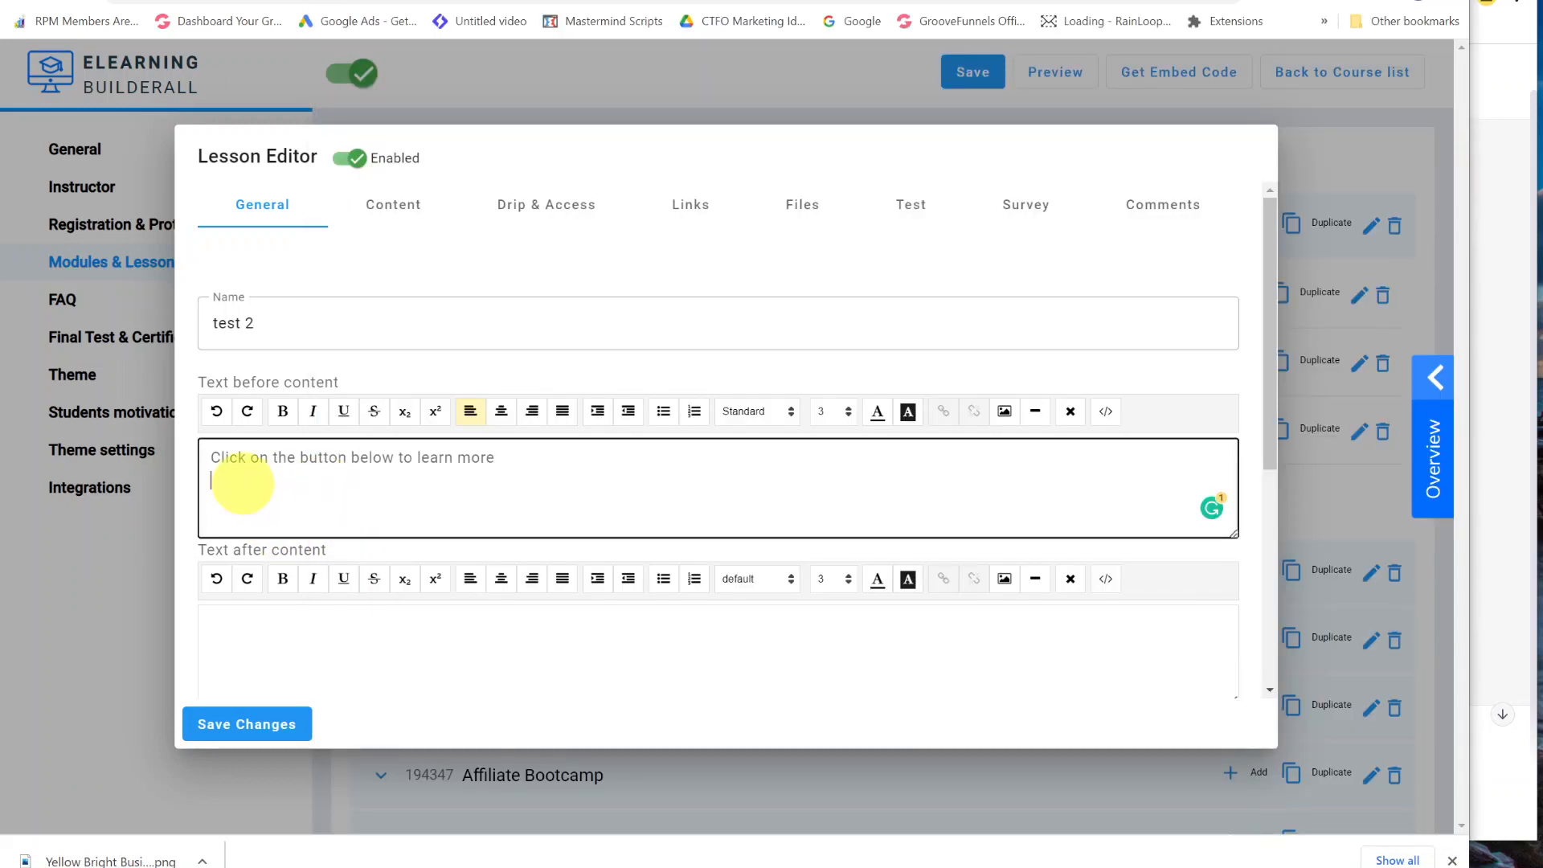
right_click(243, 486)
click(894, 485)
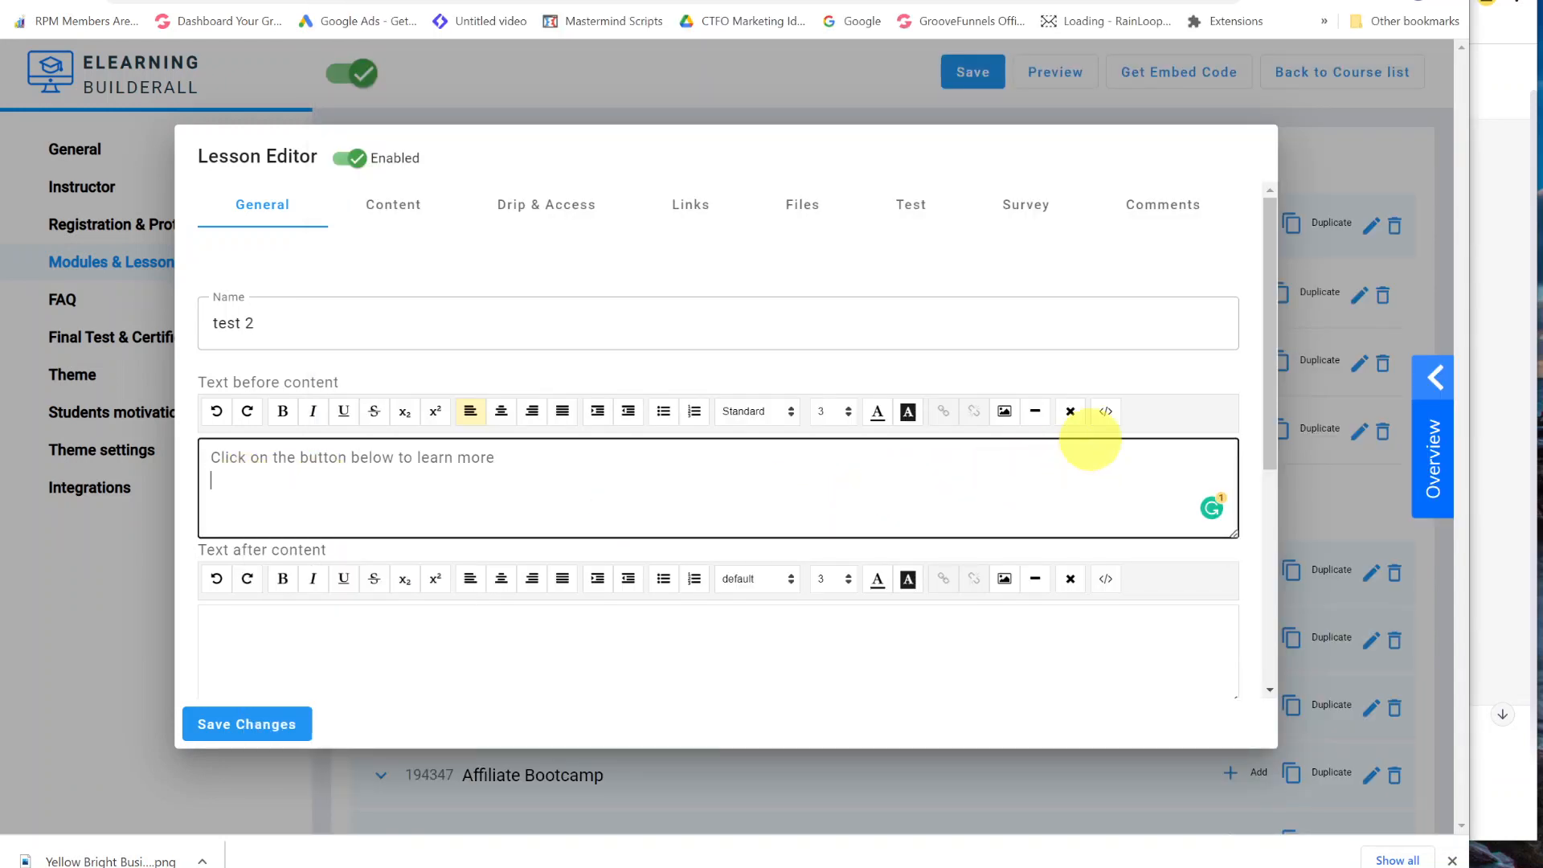
click(1107, 414)
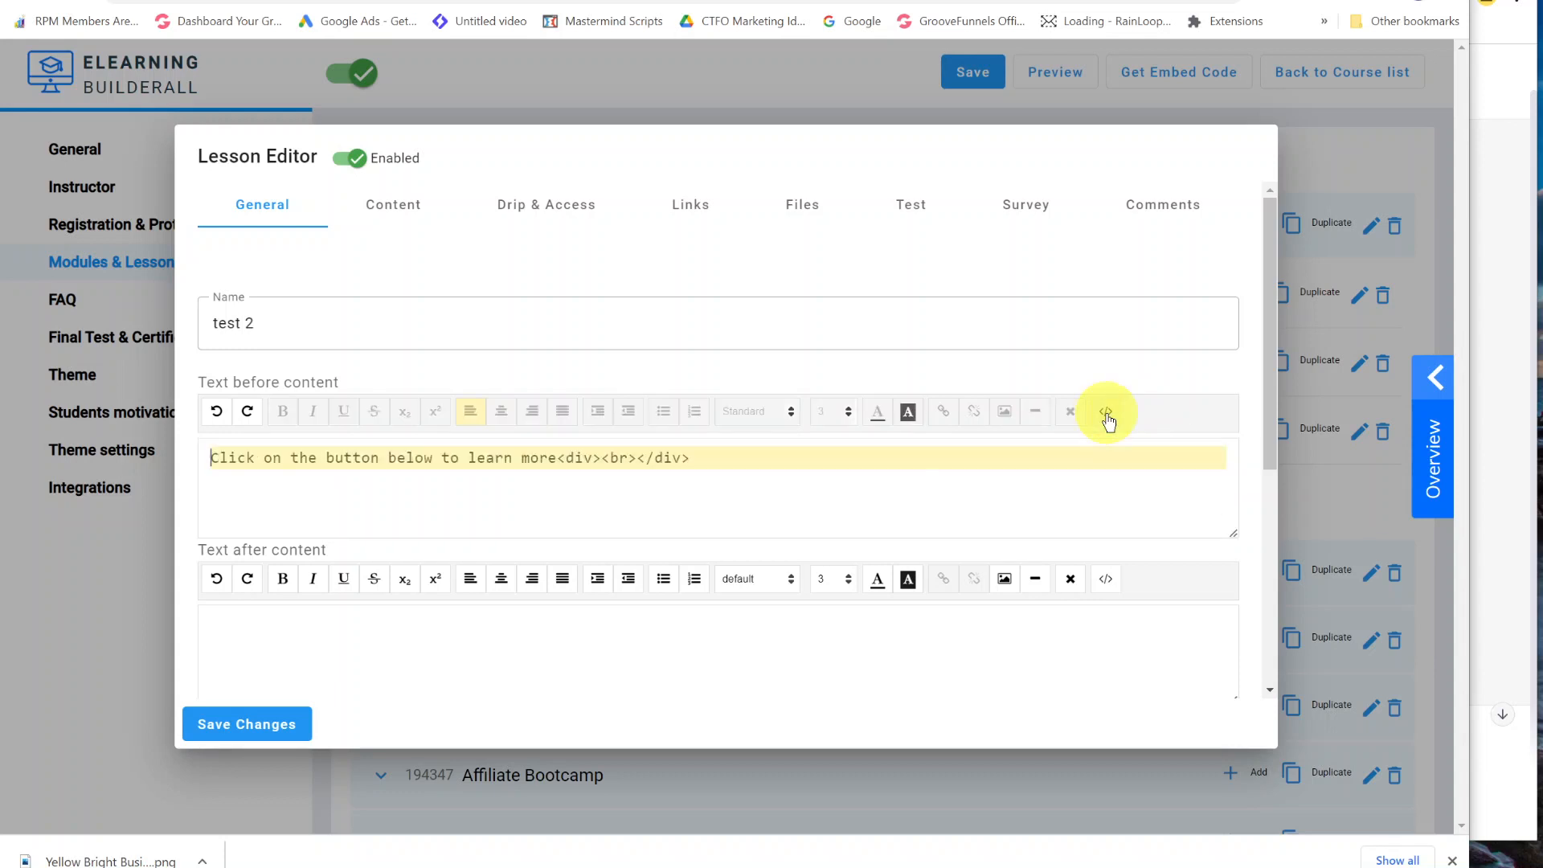
click(703, 460)
key(Return)
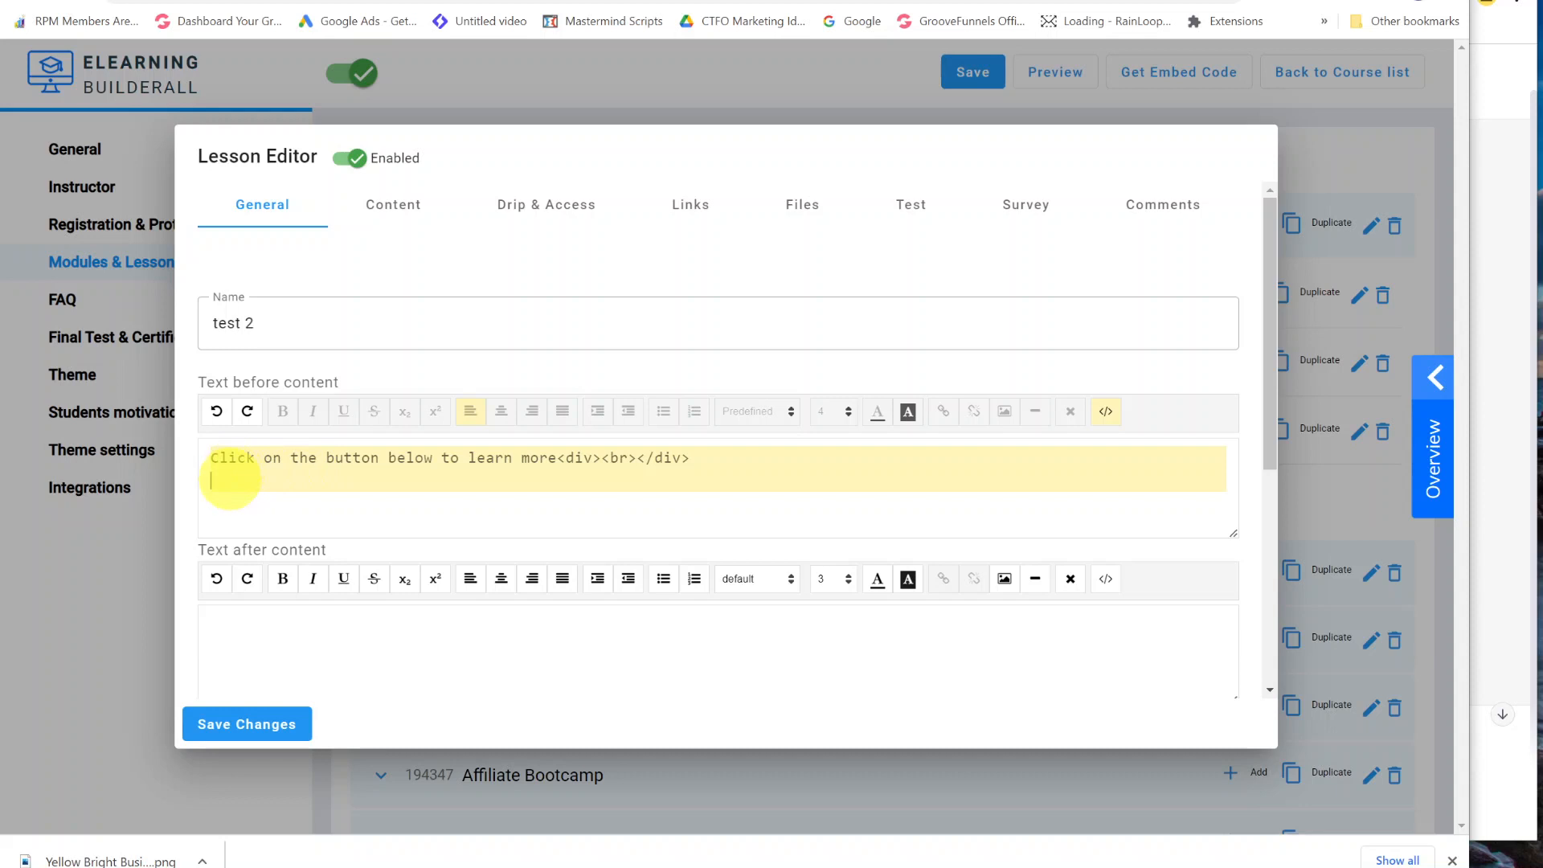
right_click(229, 482)
click(281, 632)
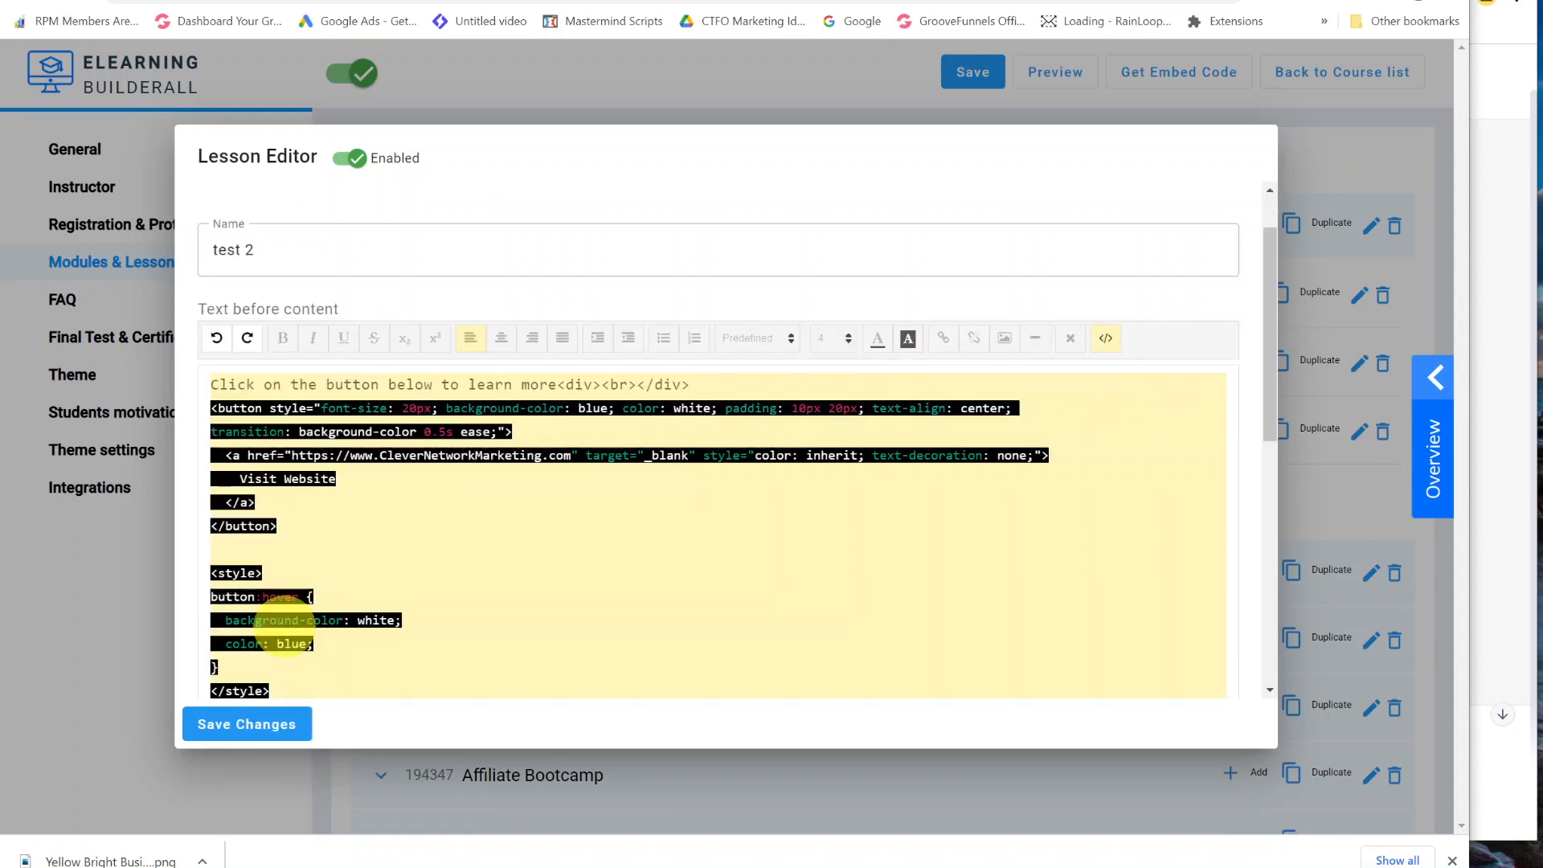
scroll(1019, 359, up, 1)
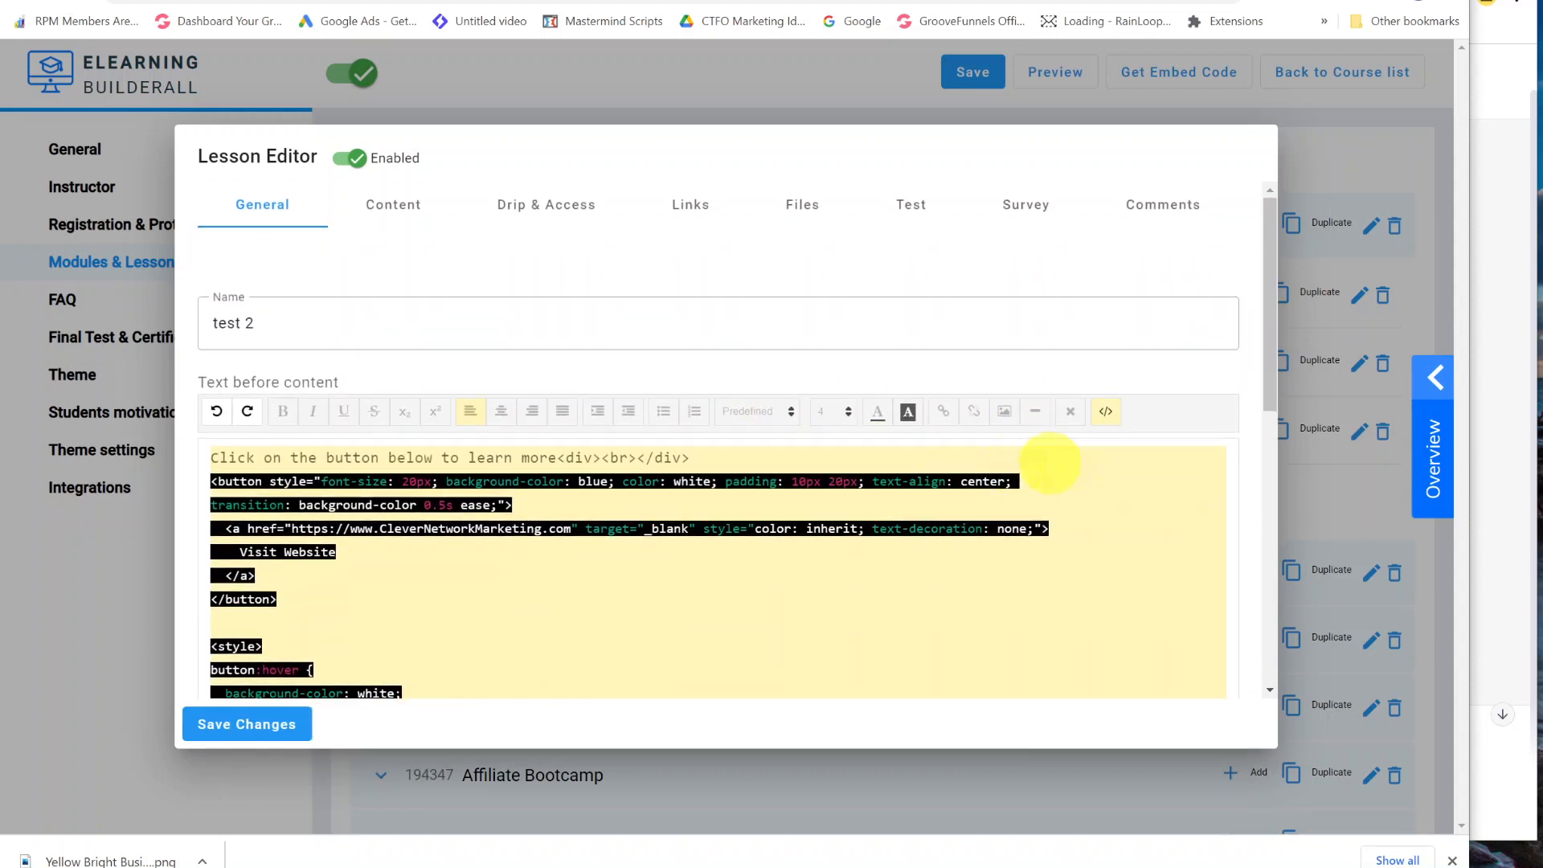
click(1107, 413)
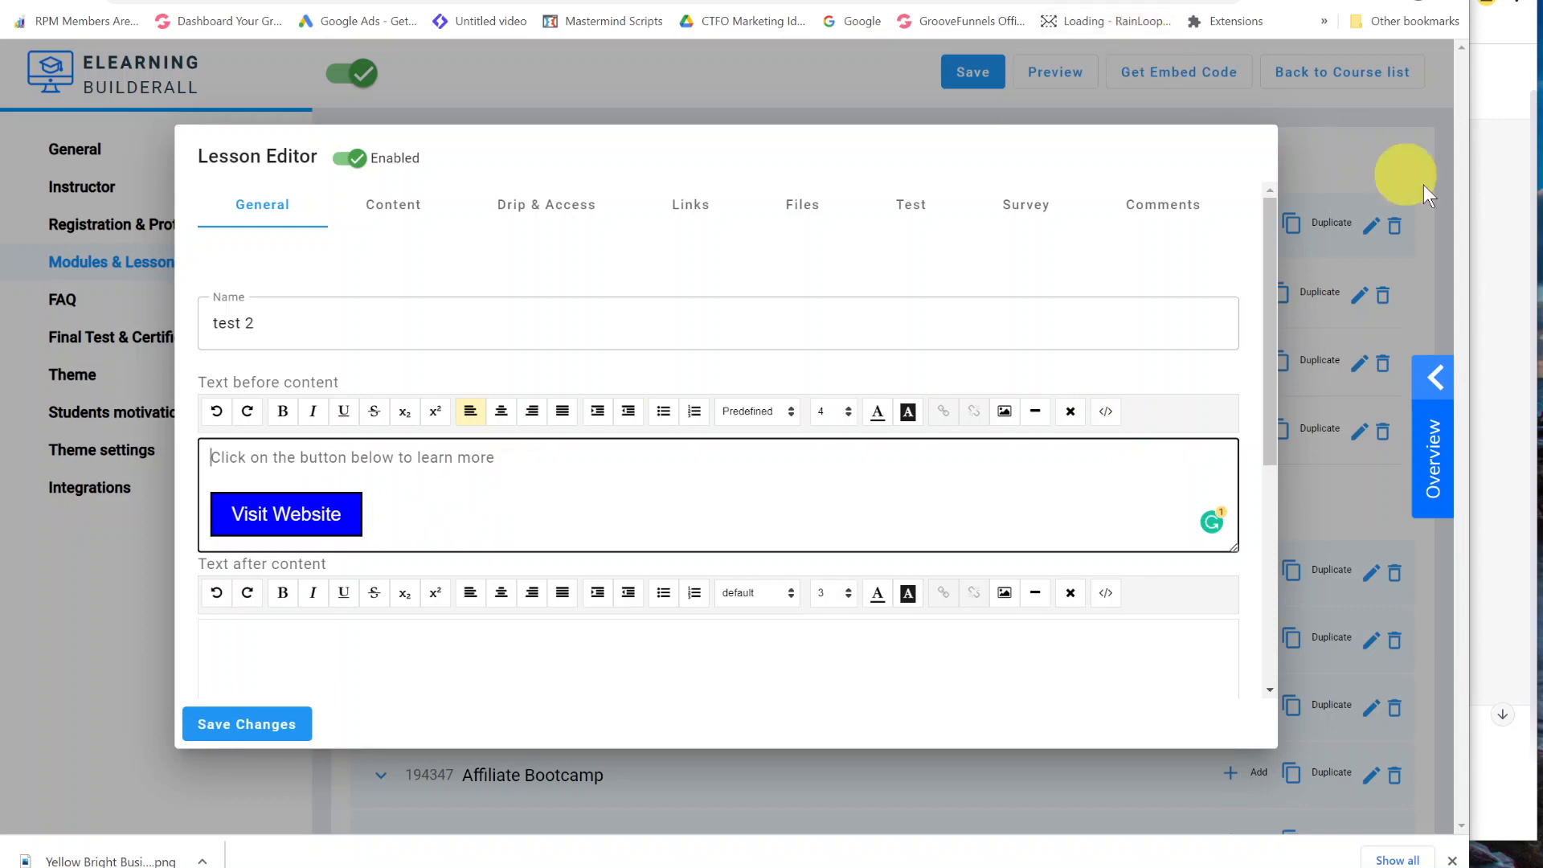
Step: Switch to ChatGPT and request the same code with inside padding of 200px on the x-axis and 20px on the y-axis
click(1497, 232)
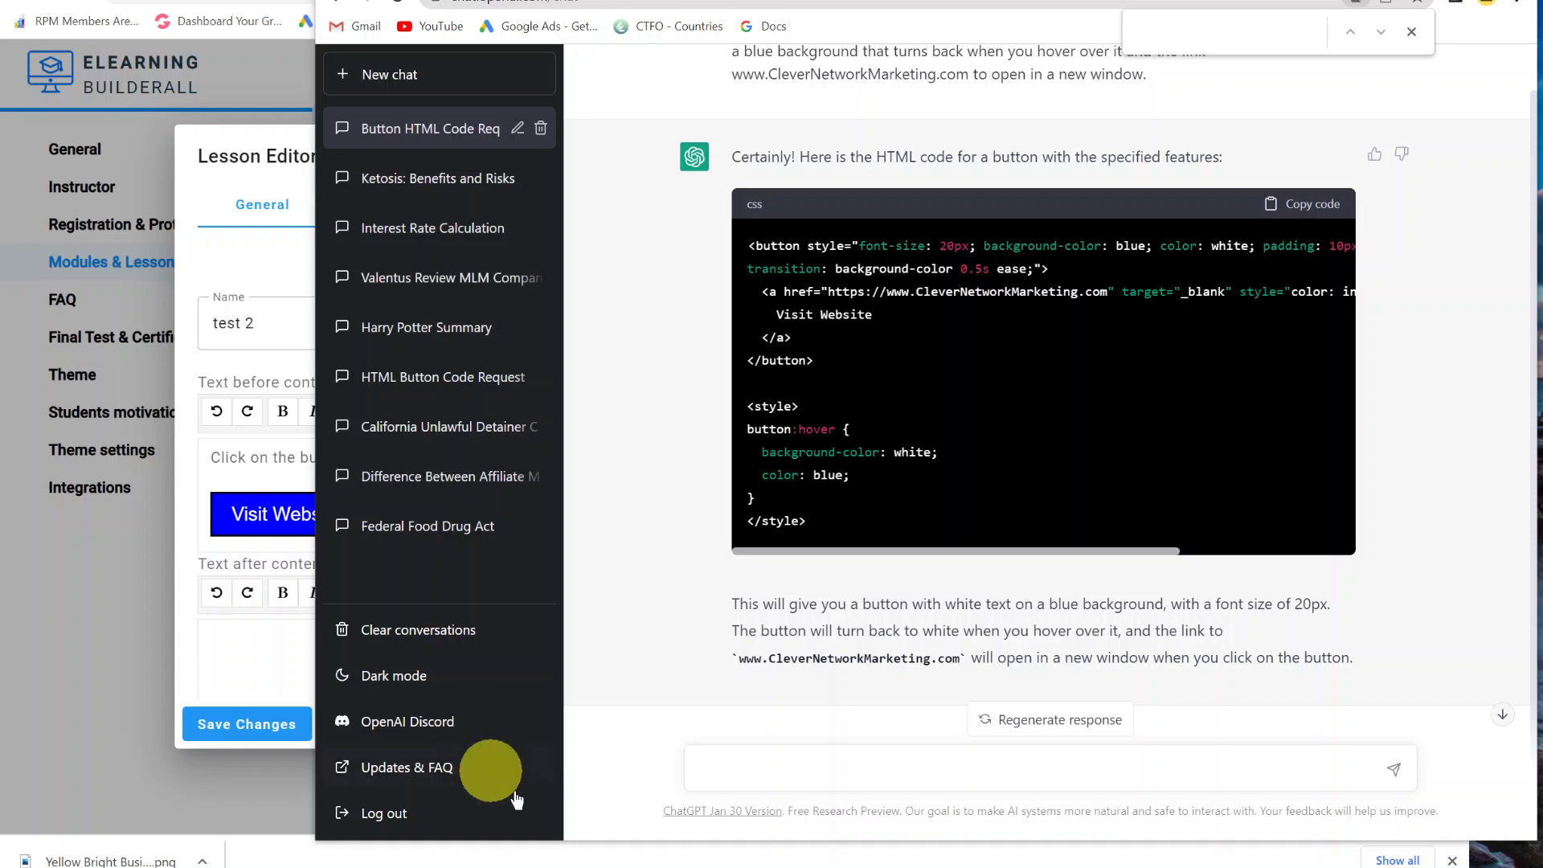
click(741, 768)
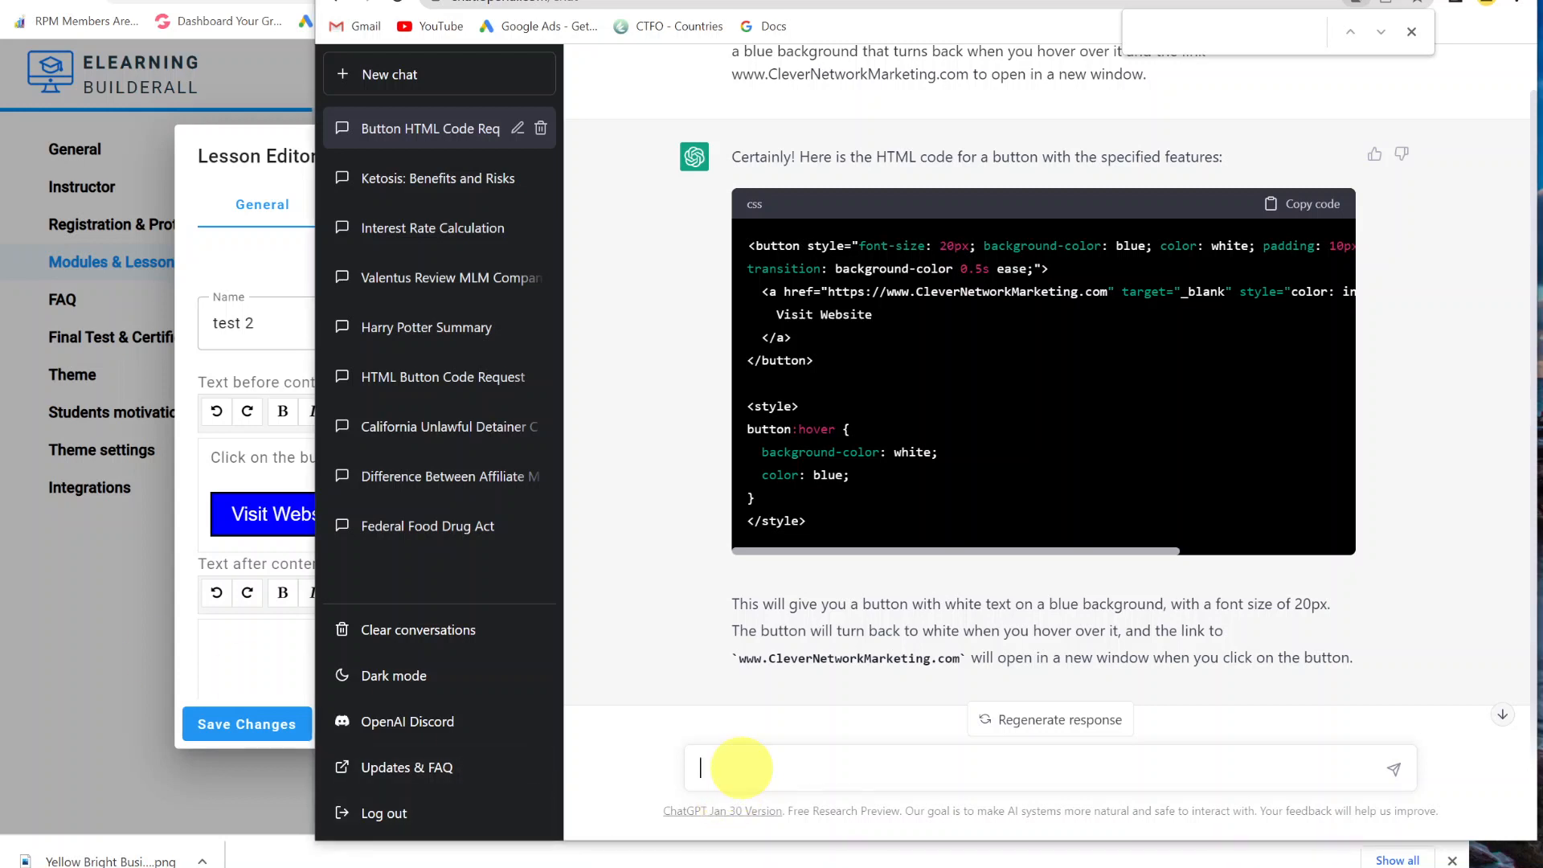
key(ctrl+v)
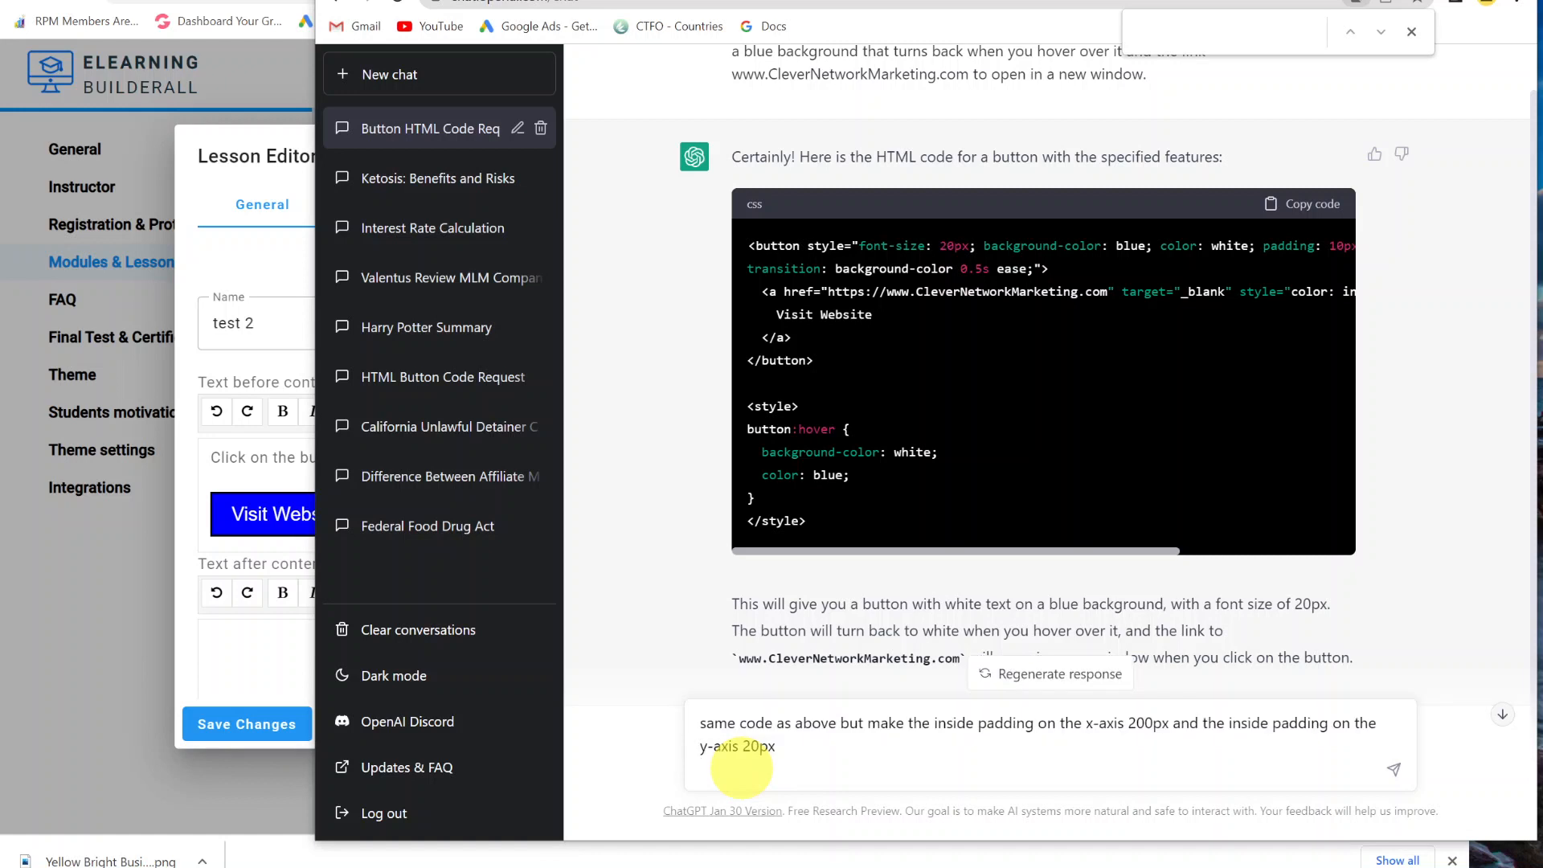
key(BackSpace)
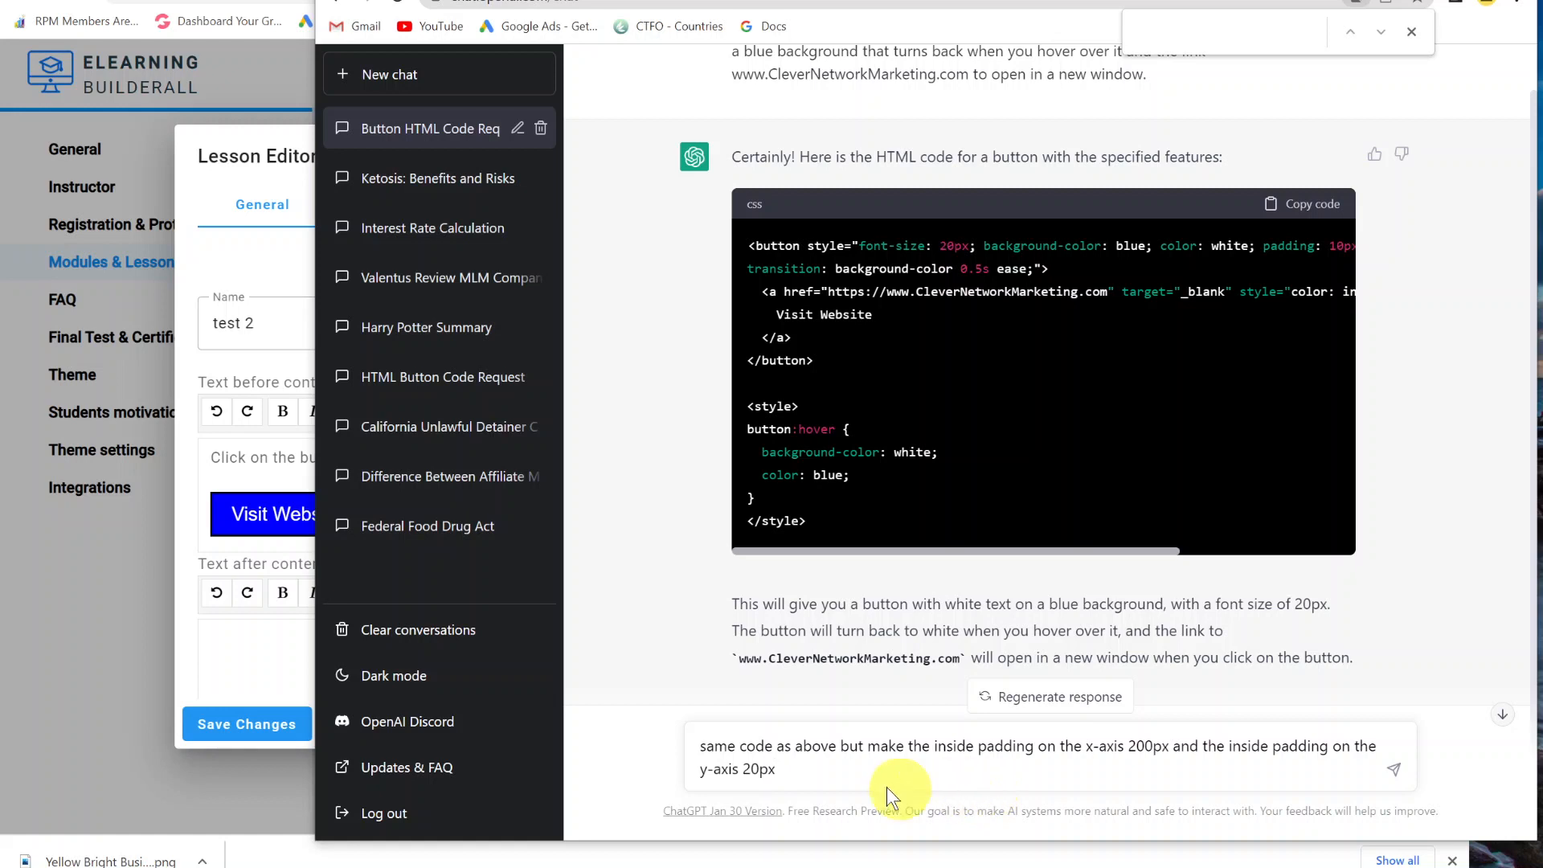
key(Return)
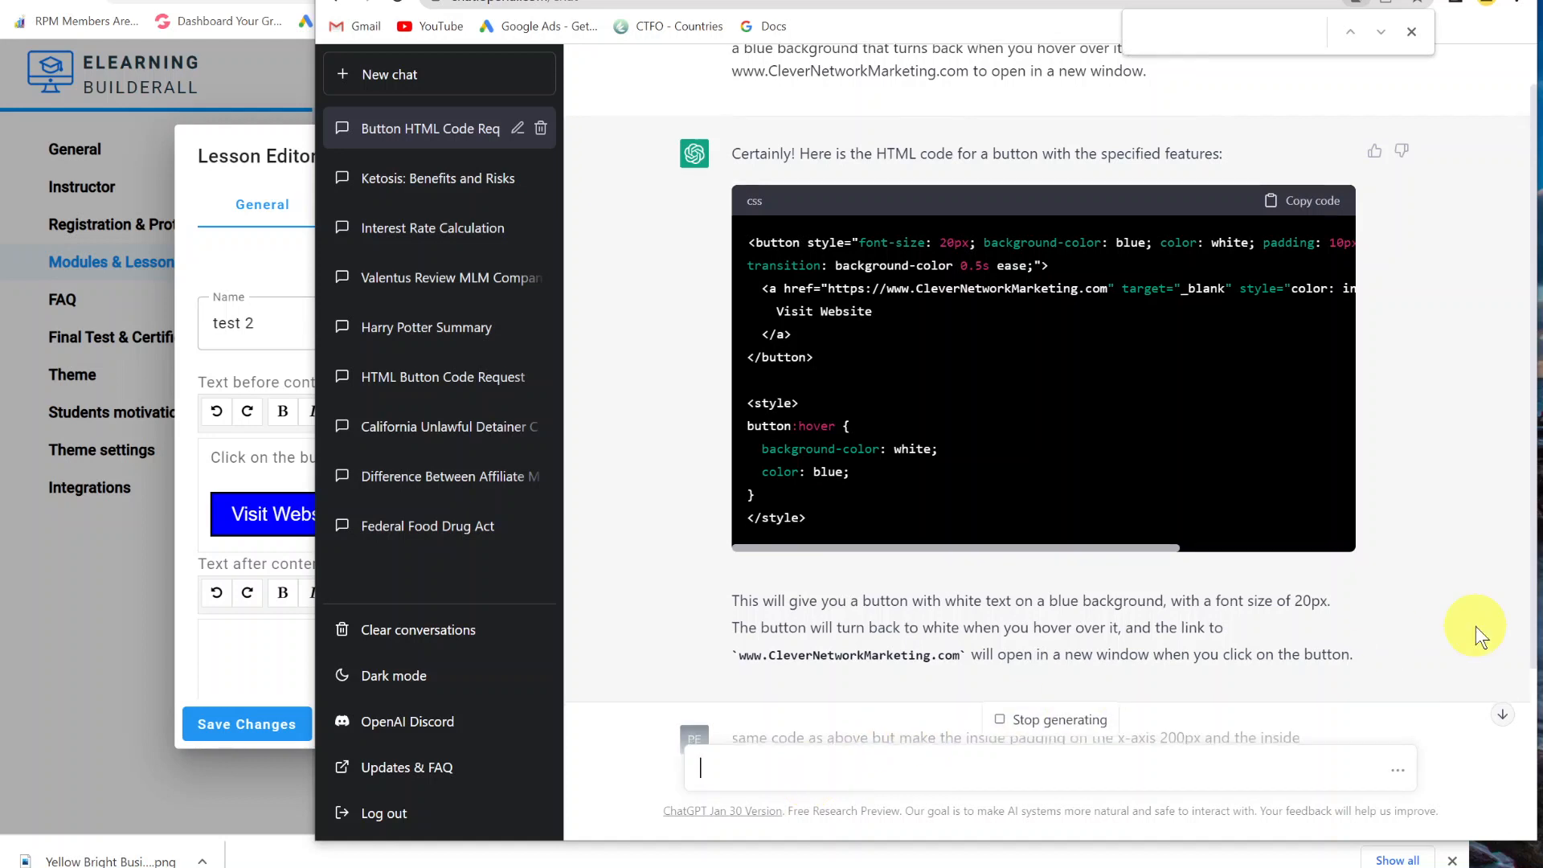
Step: Copy the entire updated button code with the new padding from ChatGPT's latest answer
scroll(1476, 625, down, 1)
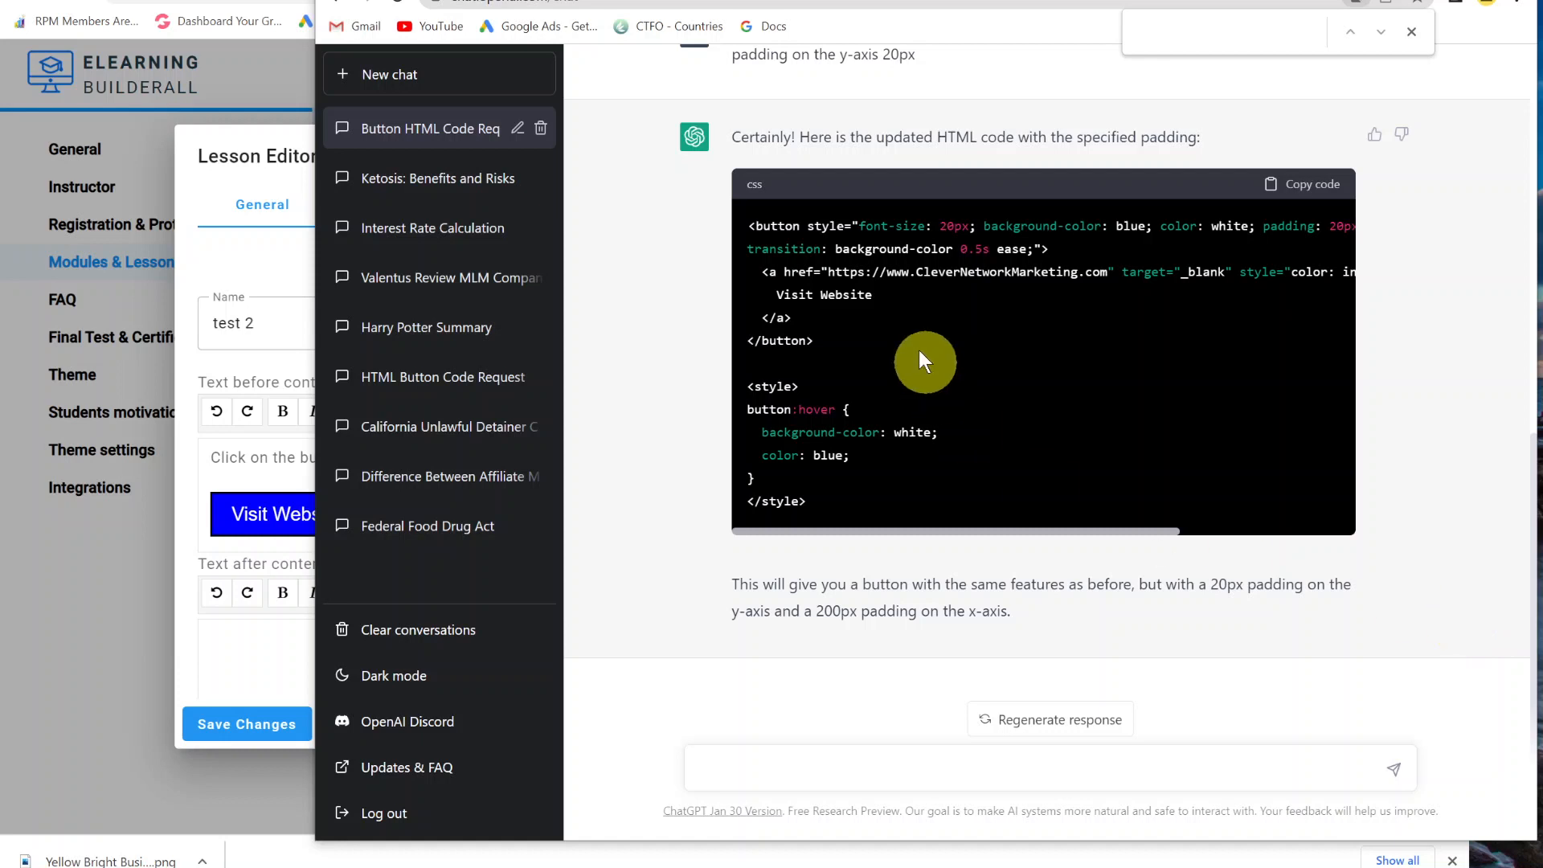
drag(749, 227, 913, 509)
right_click(832, 270)
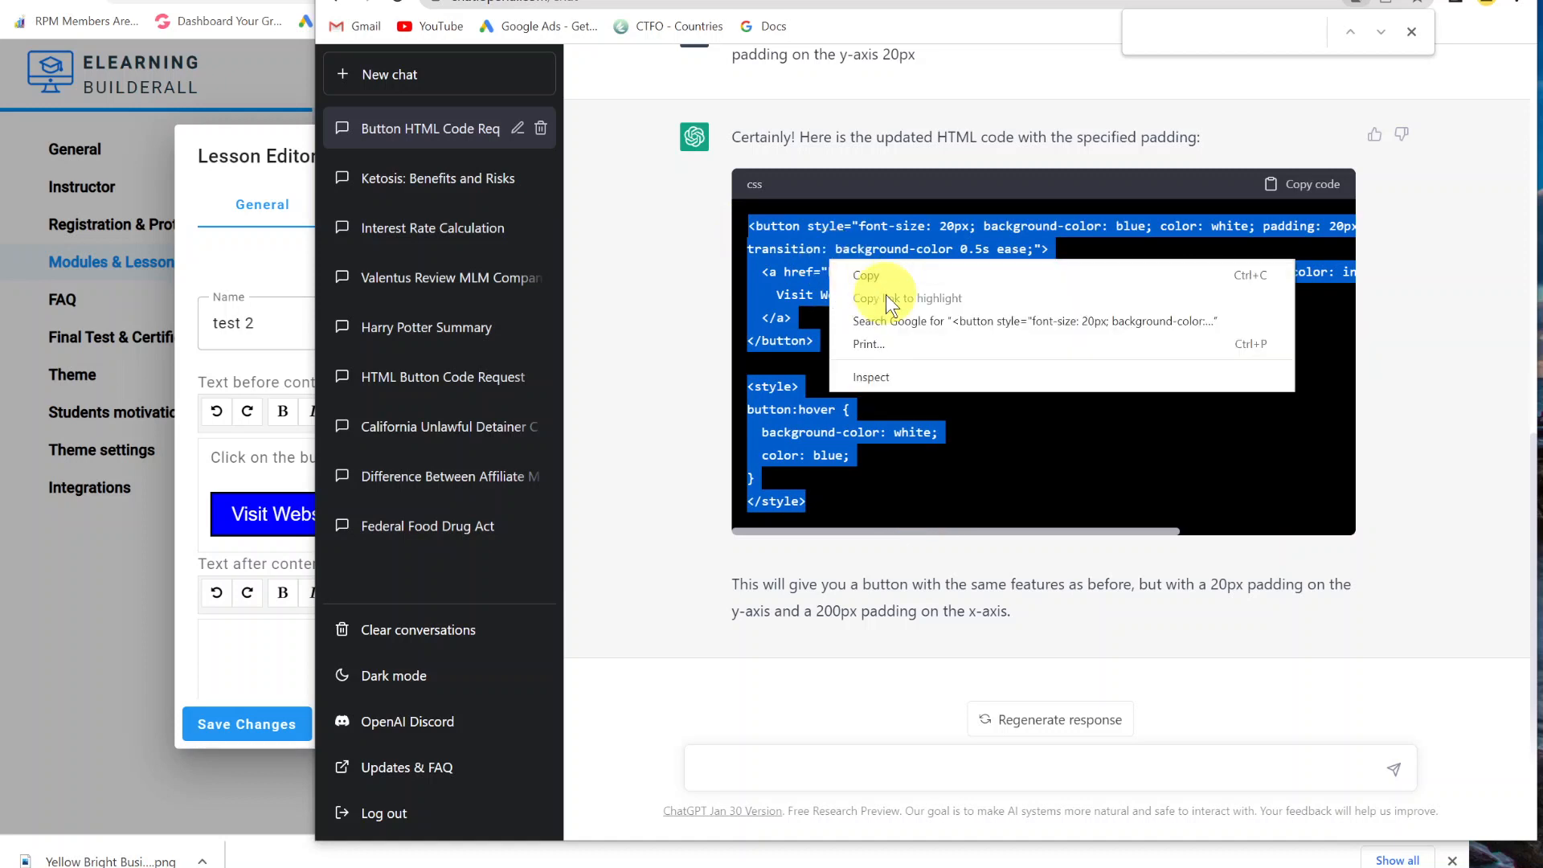
click(891, 291)
Step: Back in the Builderall lesson editor, paste the copied code into the text after content's HTML source and return to the formatted view
click(256, 649)
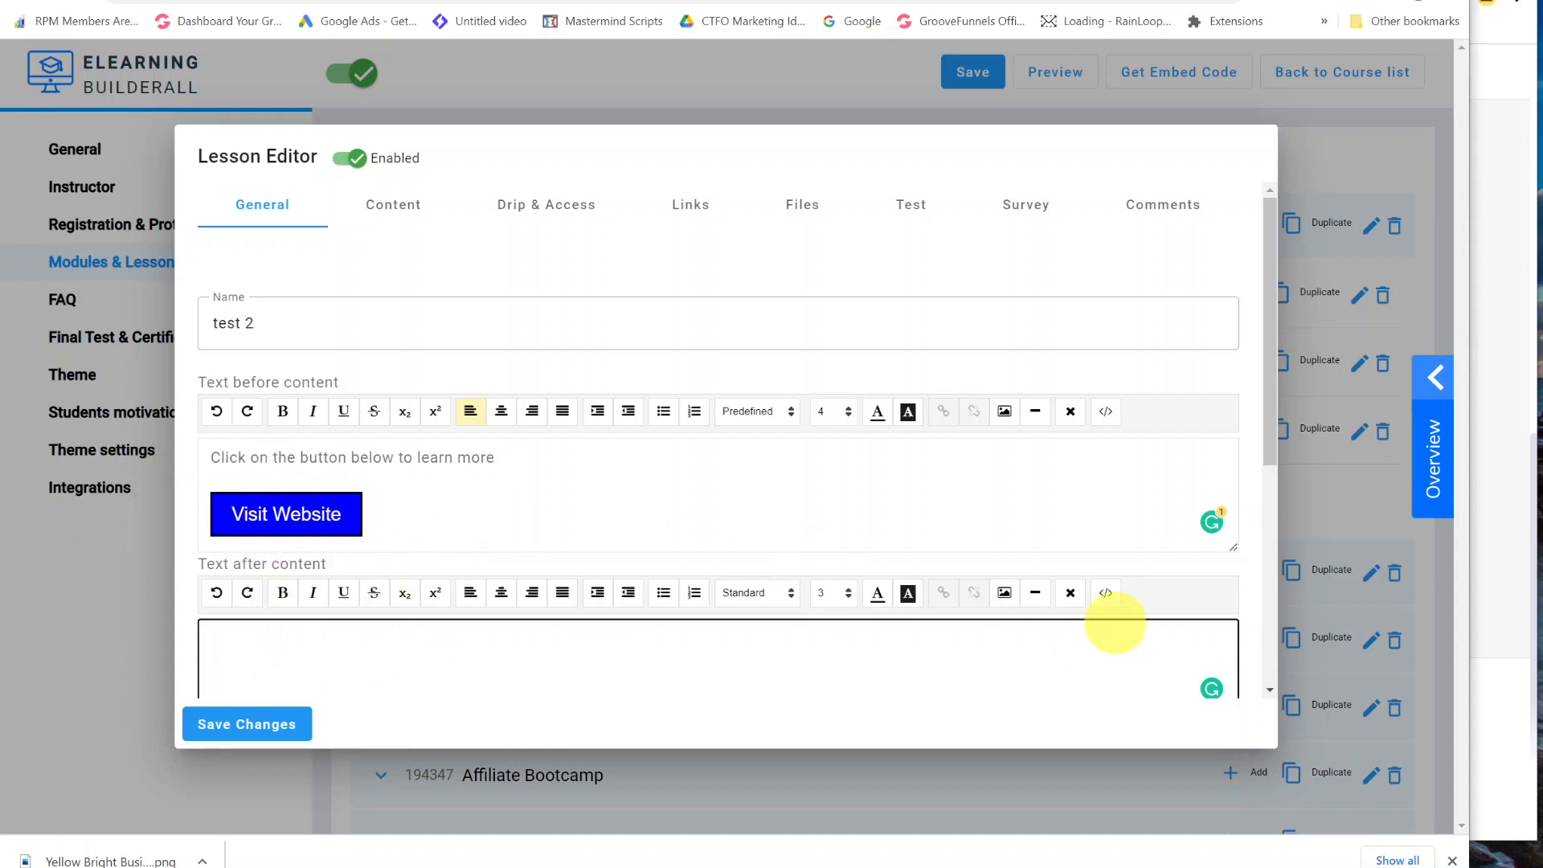
click(1104, 593)
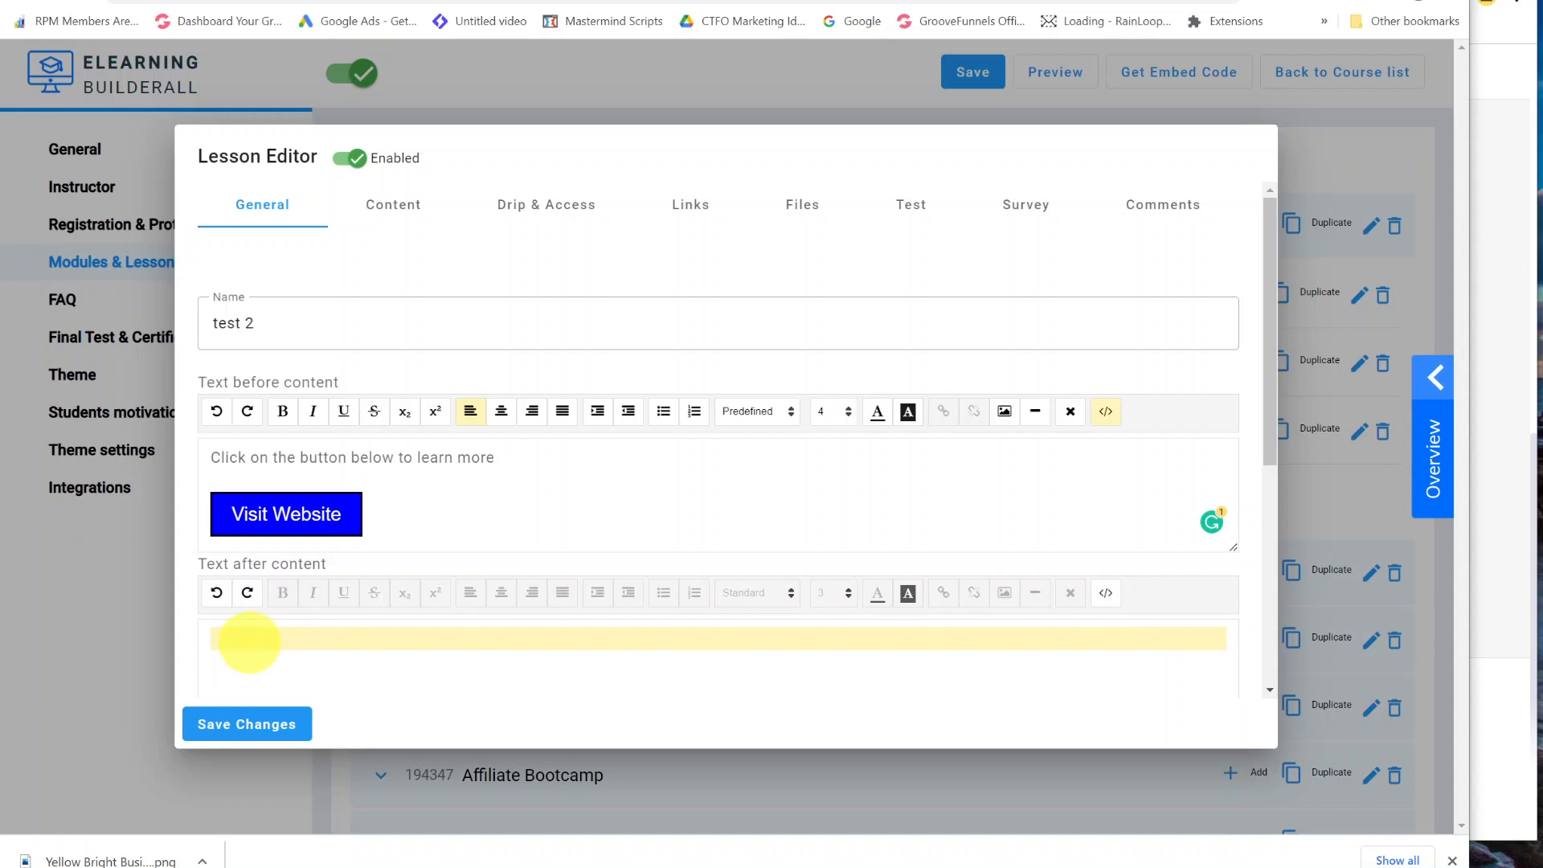
right_click(245, 641)
click(328, 491)
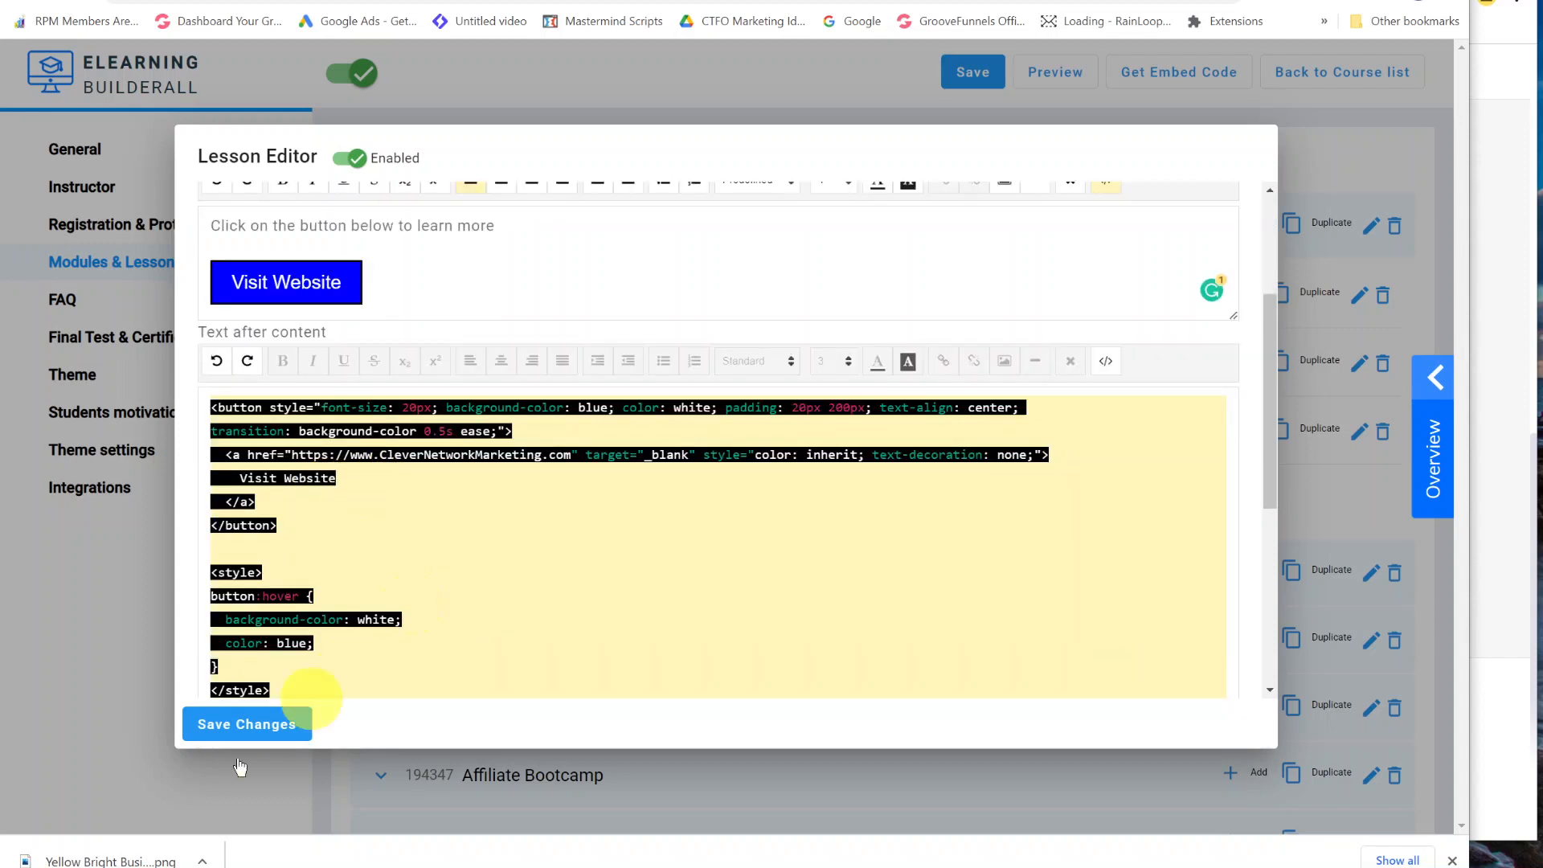
click(1106, 364)
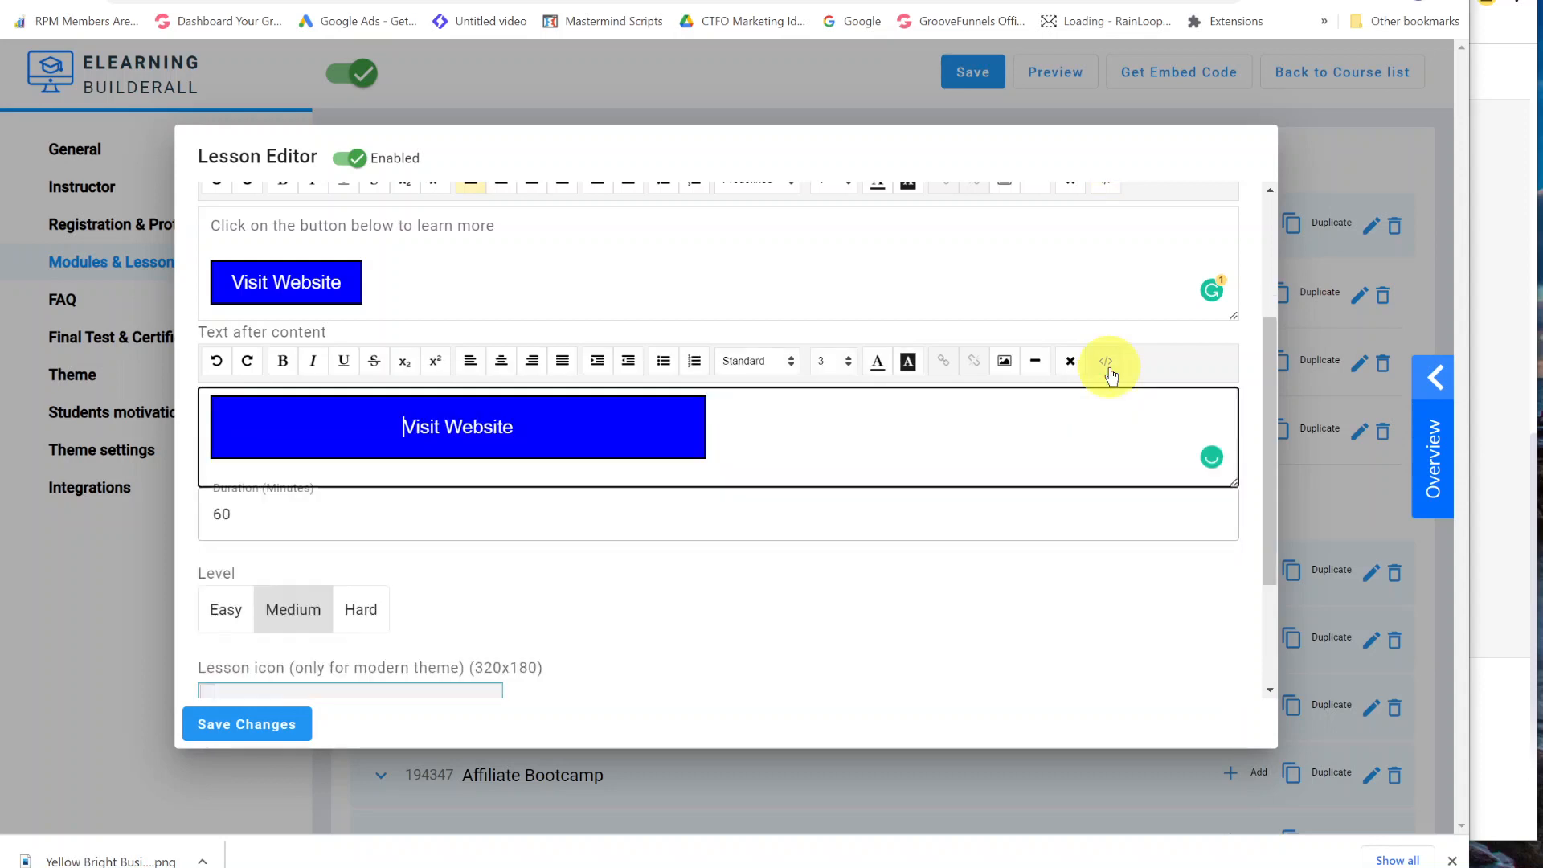
Step: Compare the two buttons, then reopen the HTML source of the text after content and examine the wide button's code
scroll(910, 494, up, 2)
scroll(910, 494, up, 1)
scroll(868, 576, down, 1)
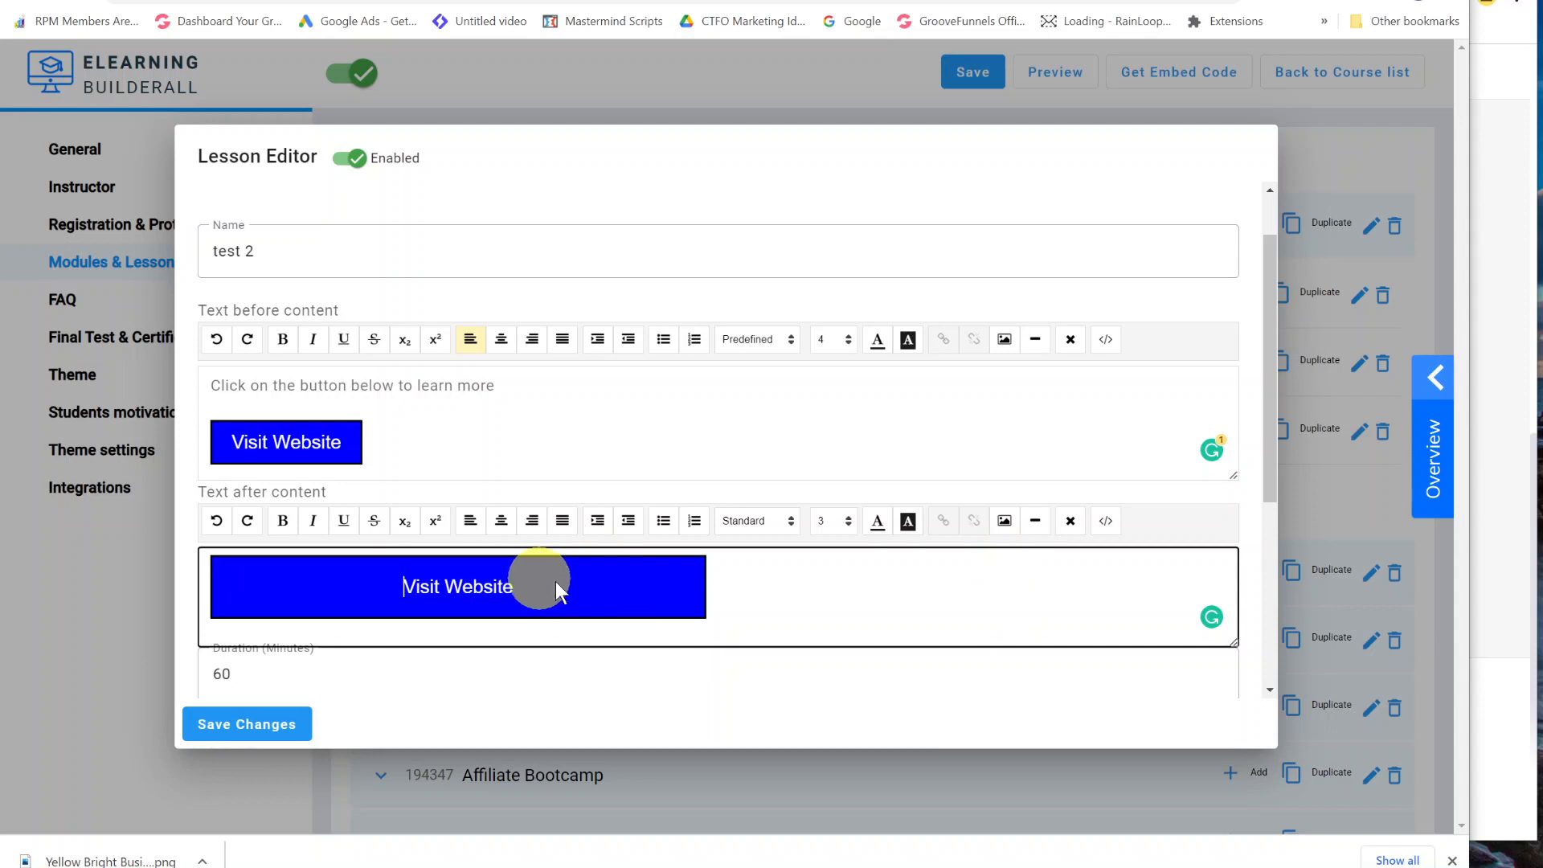
click(1105, 522)
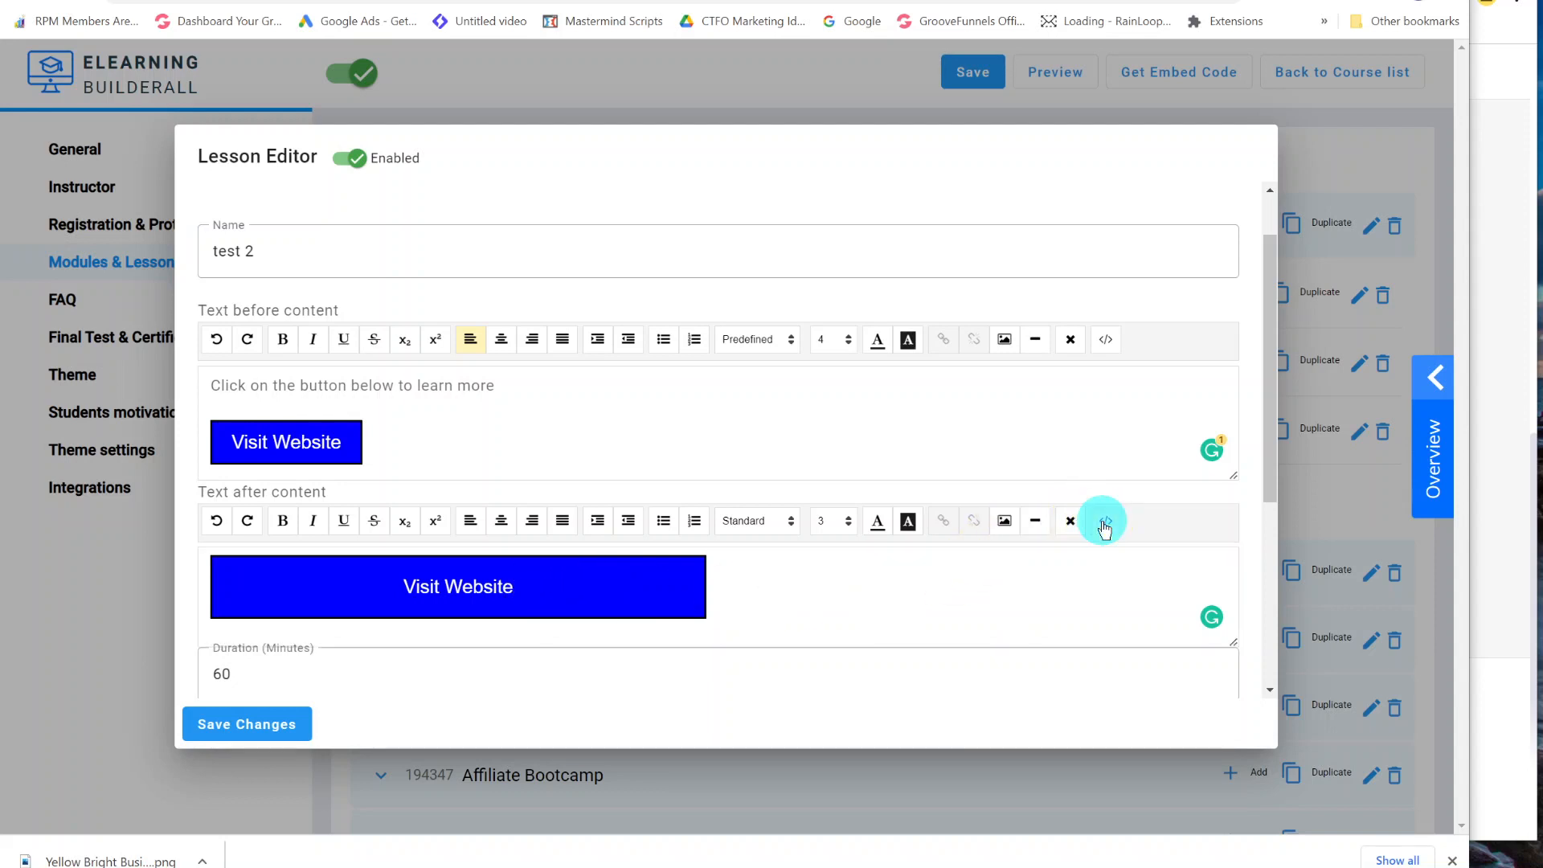
scroll(728, 594, down, 2)
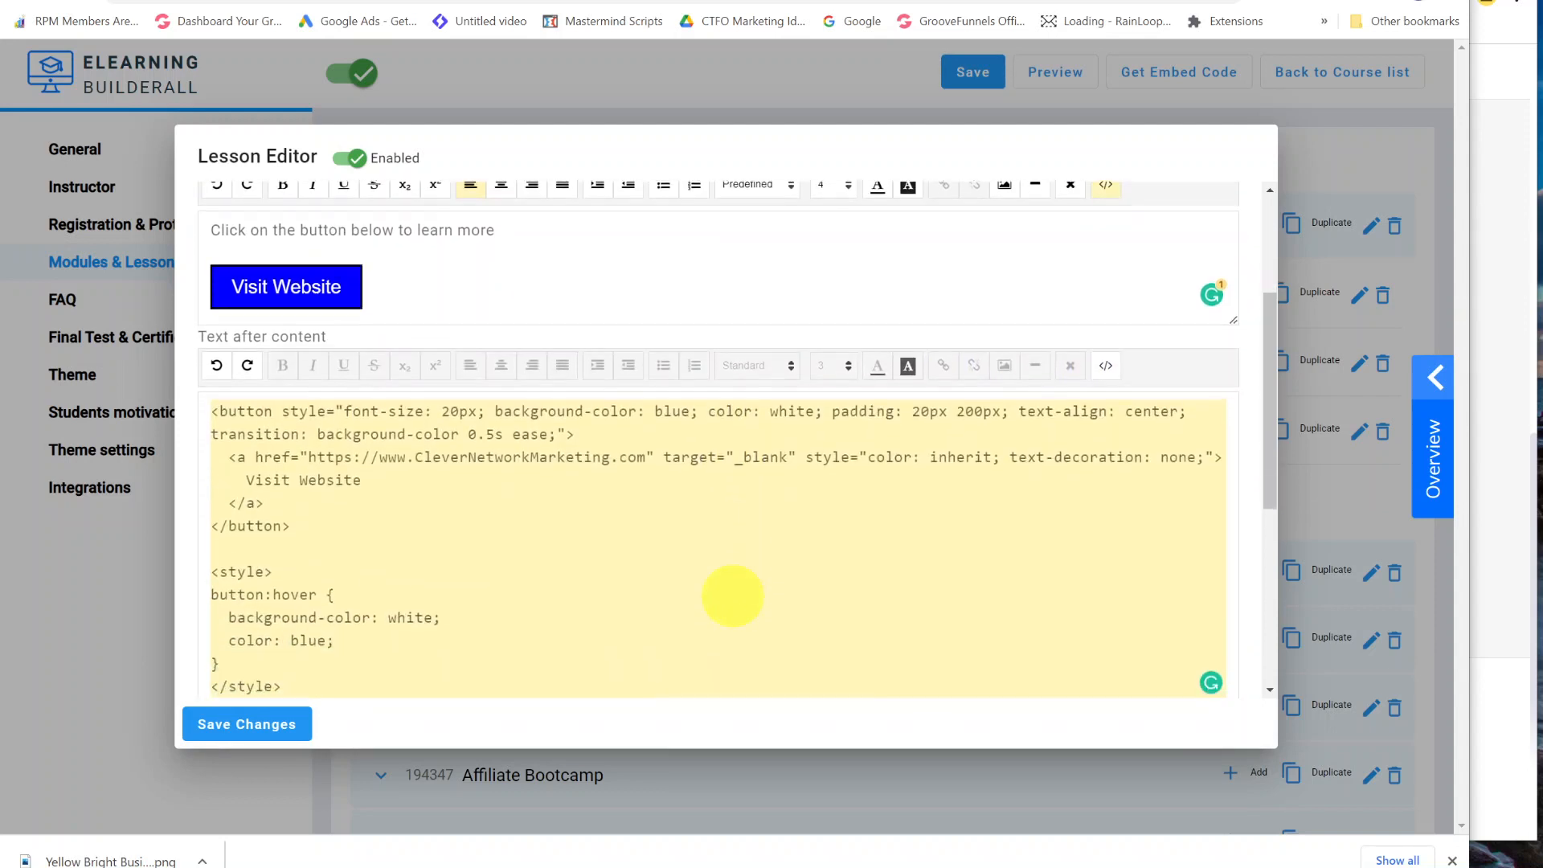
scroll(733, 596, down, 2)
scroll(730, 592, up, 1)
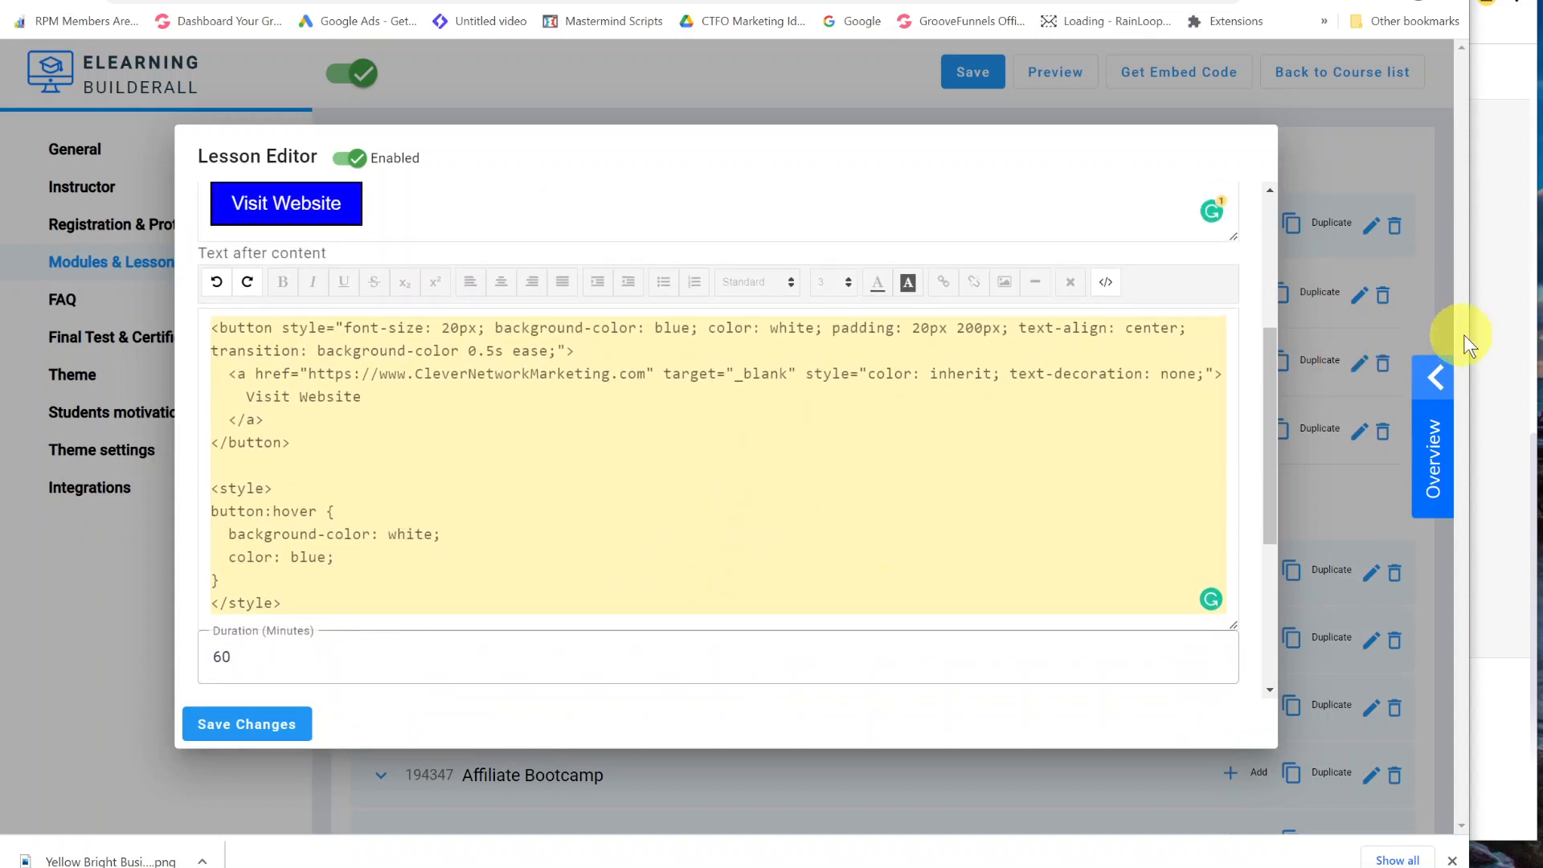
Step: Switch to ChatGPT and request "same code as above but show the hex codes for the colors"
click(1500, 334)
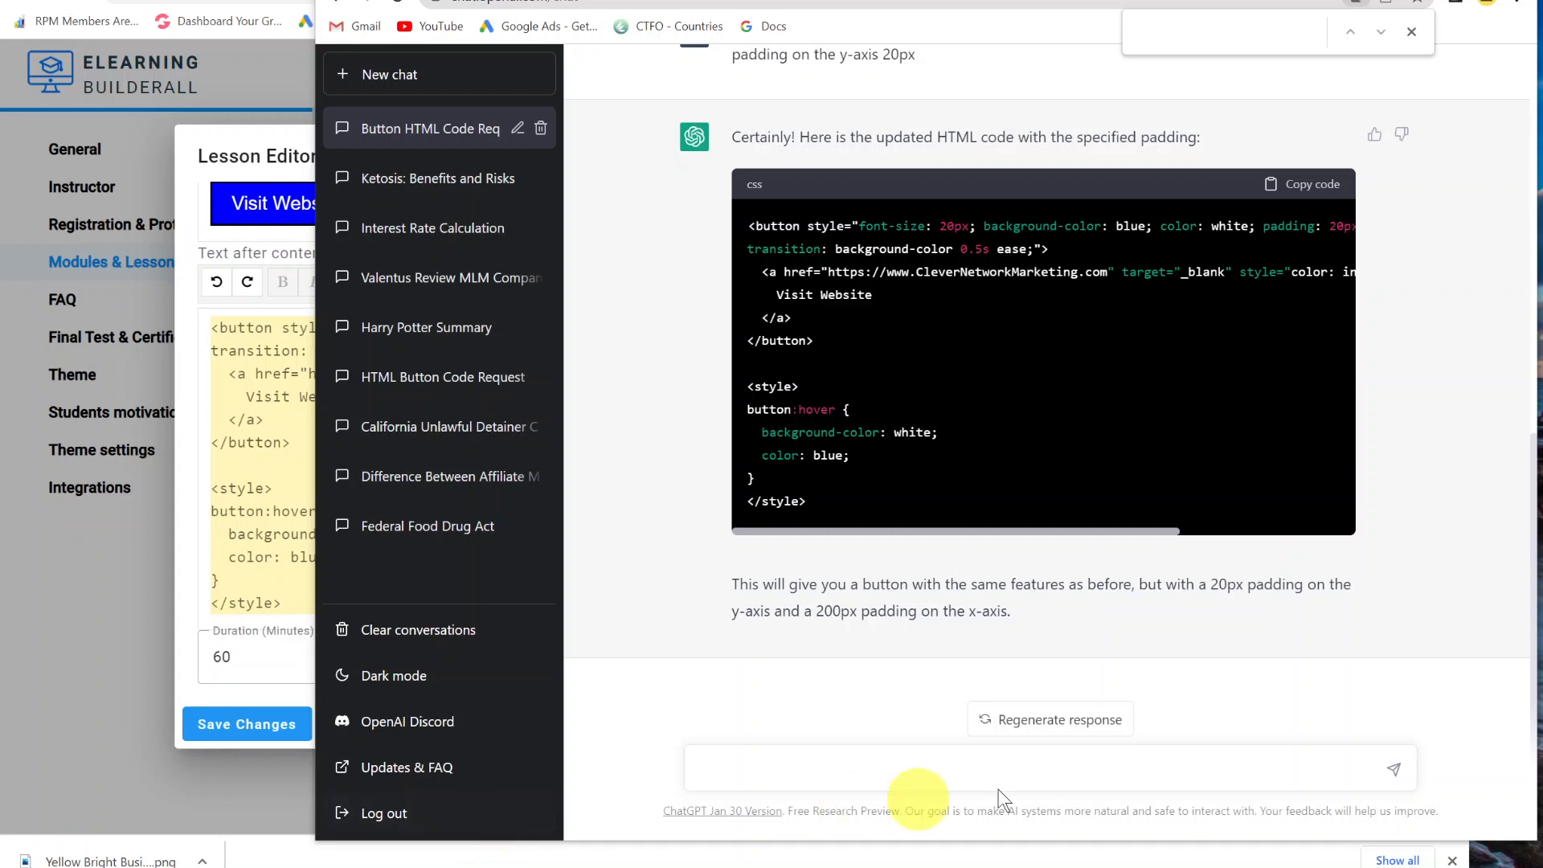
click(772, 772)
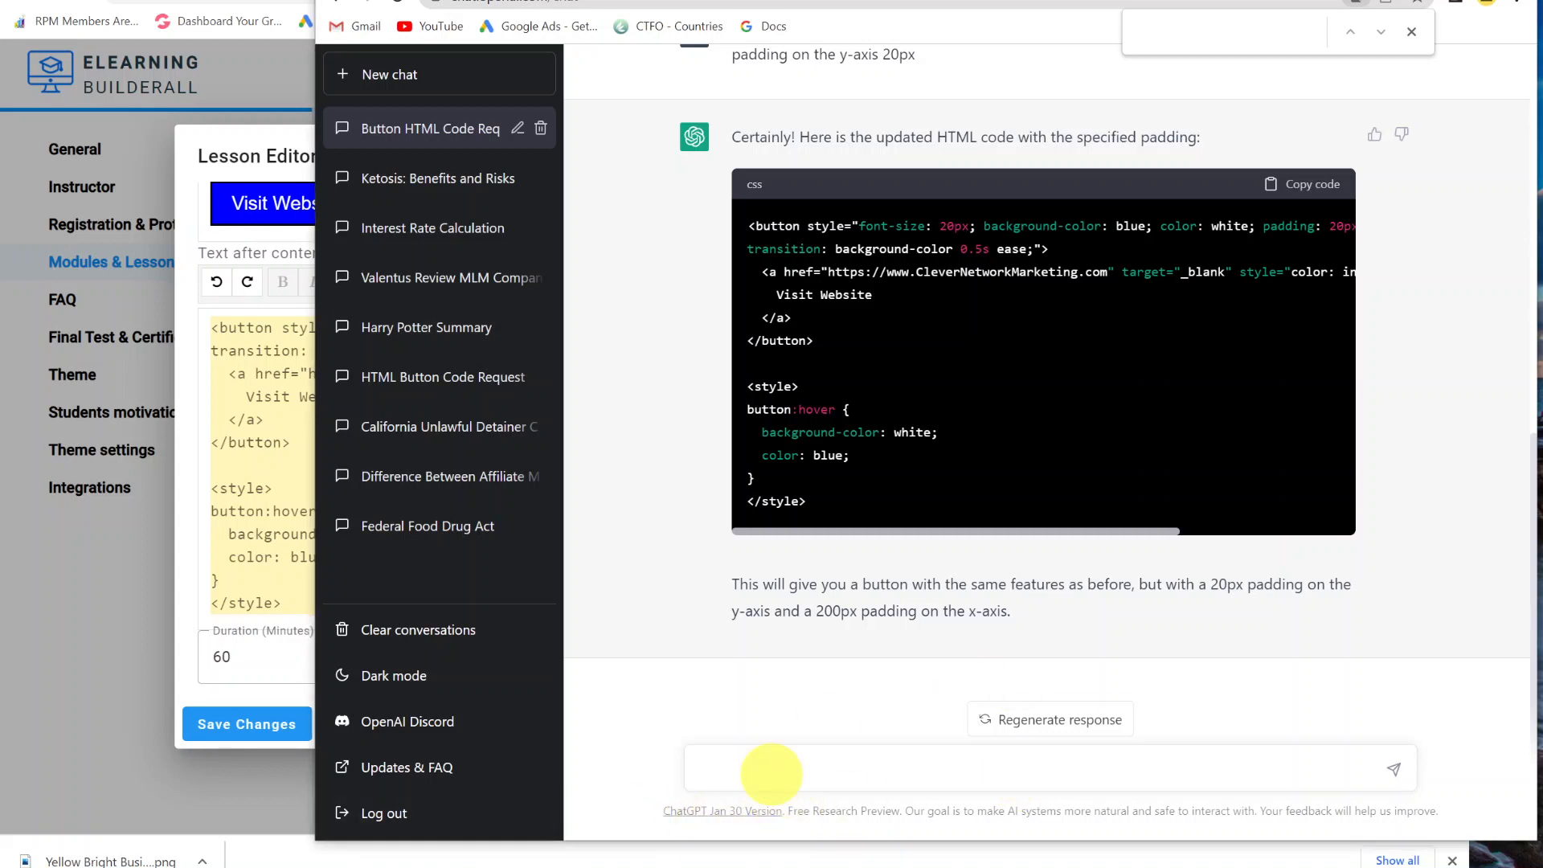
key(ctrl+v)
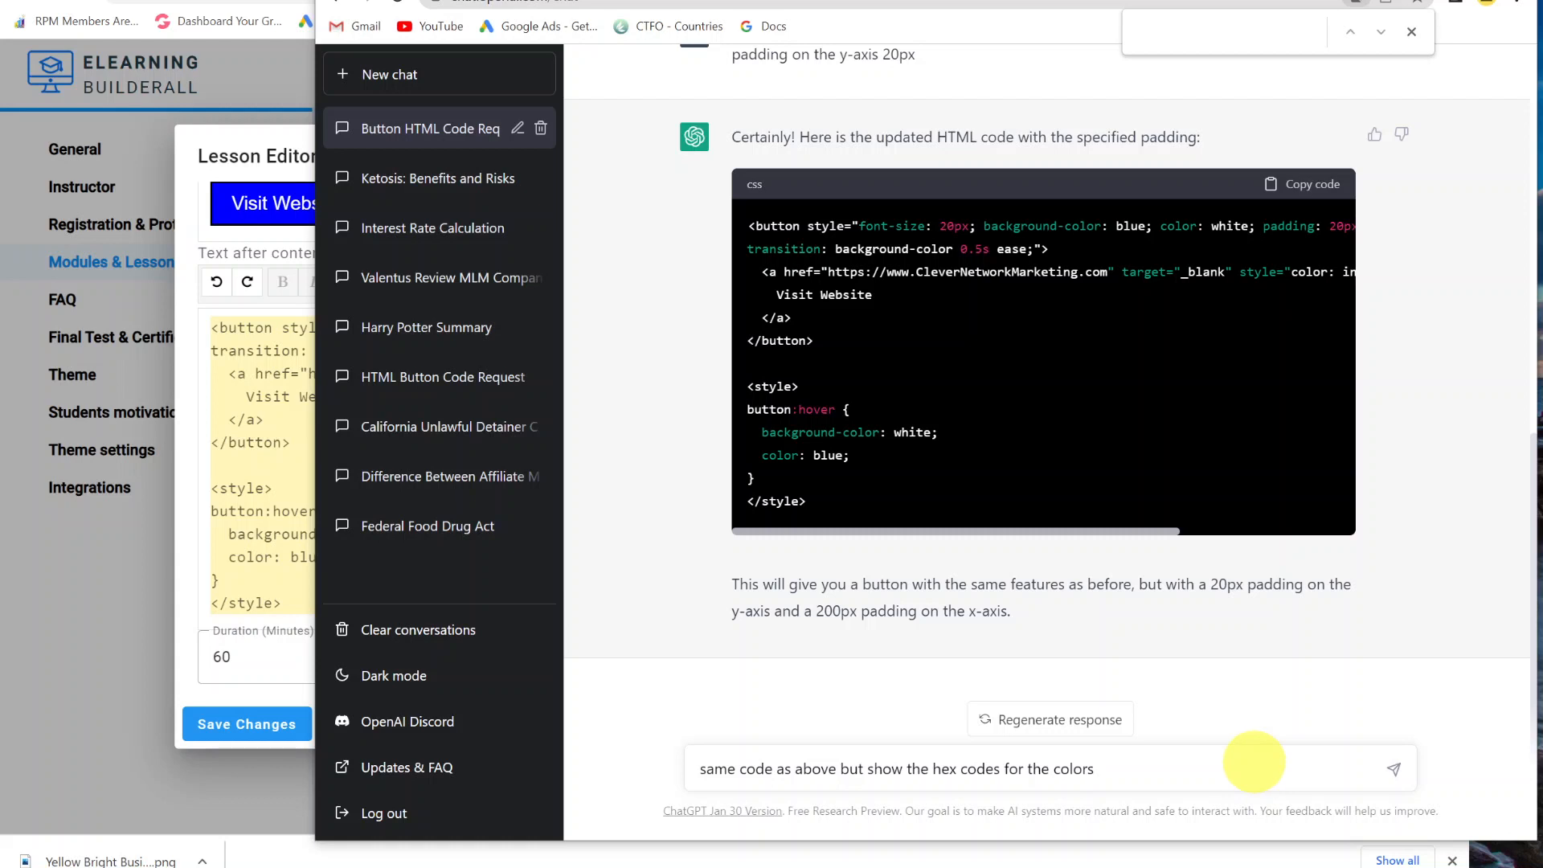
key(Return)
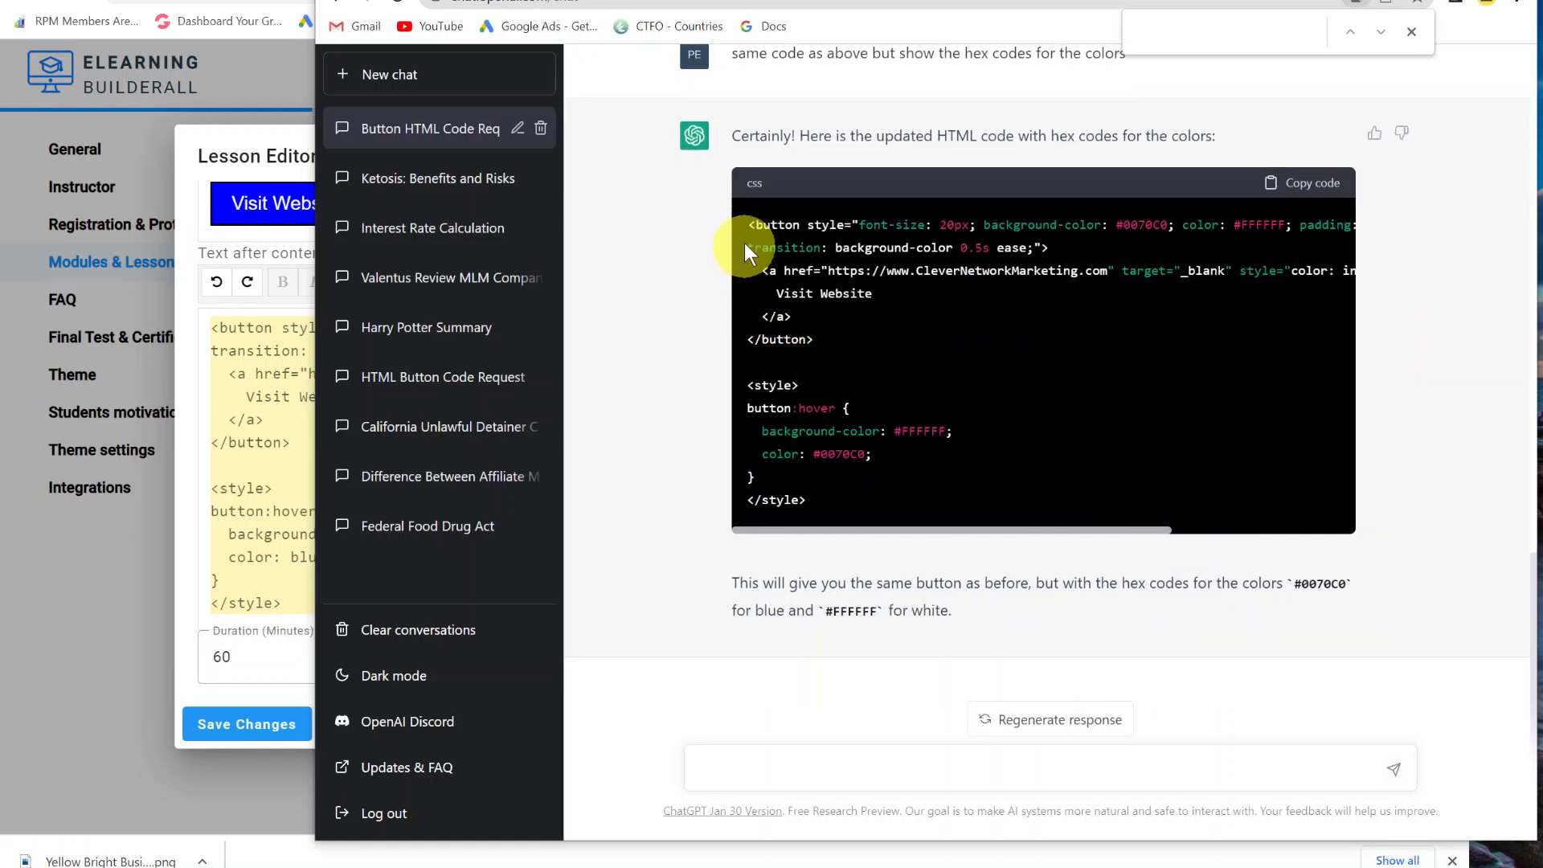
Step: Copy the entire button code with hex colors from ChatGPT's latest answer
scroll(746, 258, up, 1)
drag(747, 273, 879, 544)
right_click(836, 296)
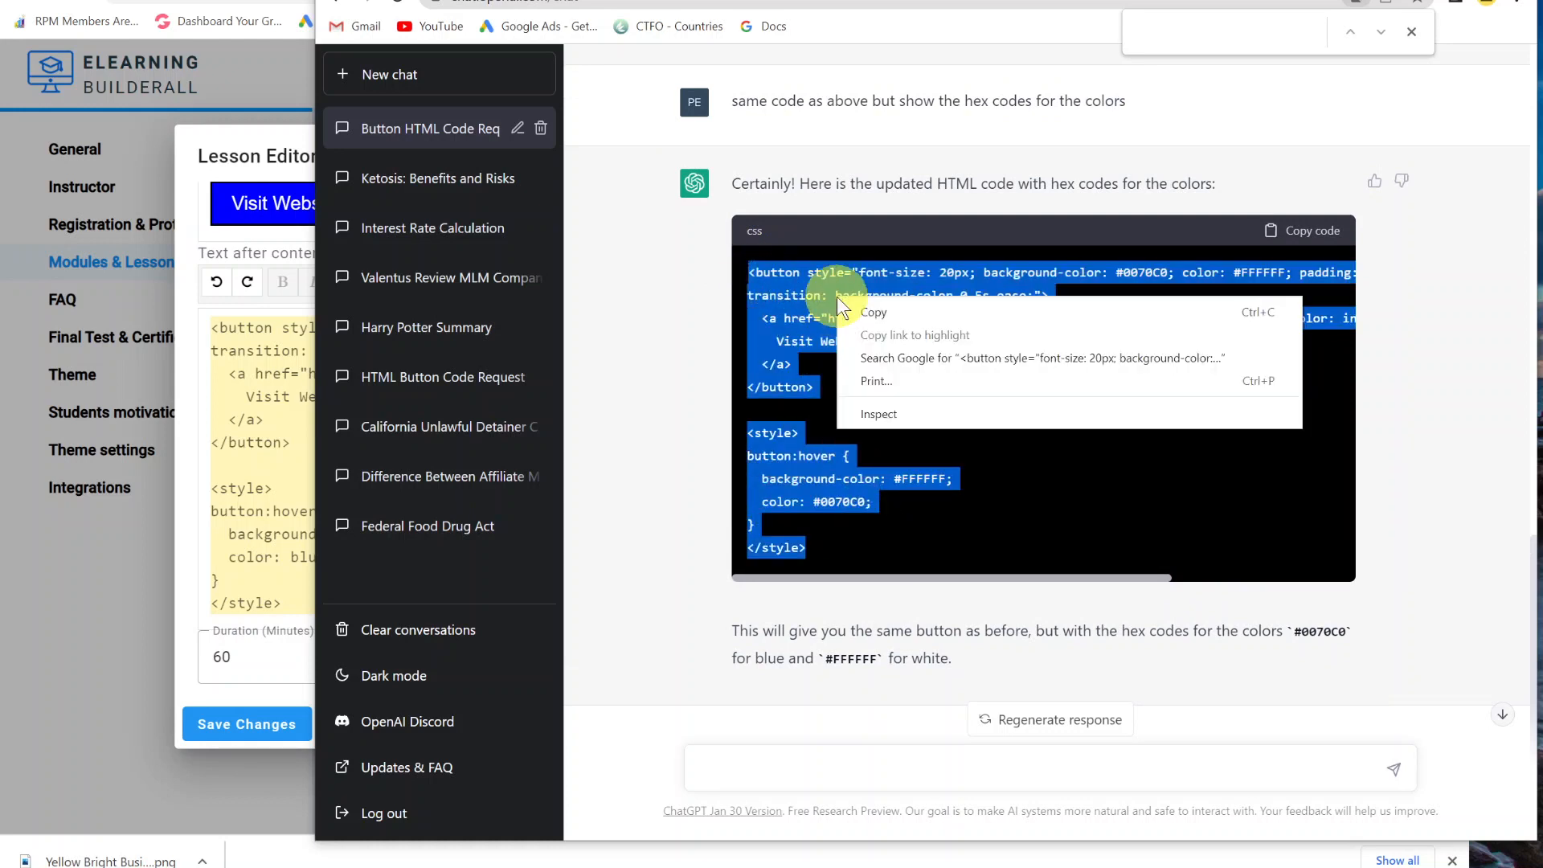
click(876, 313)
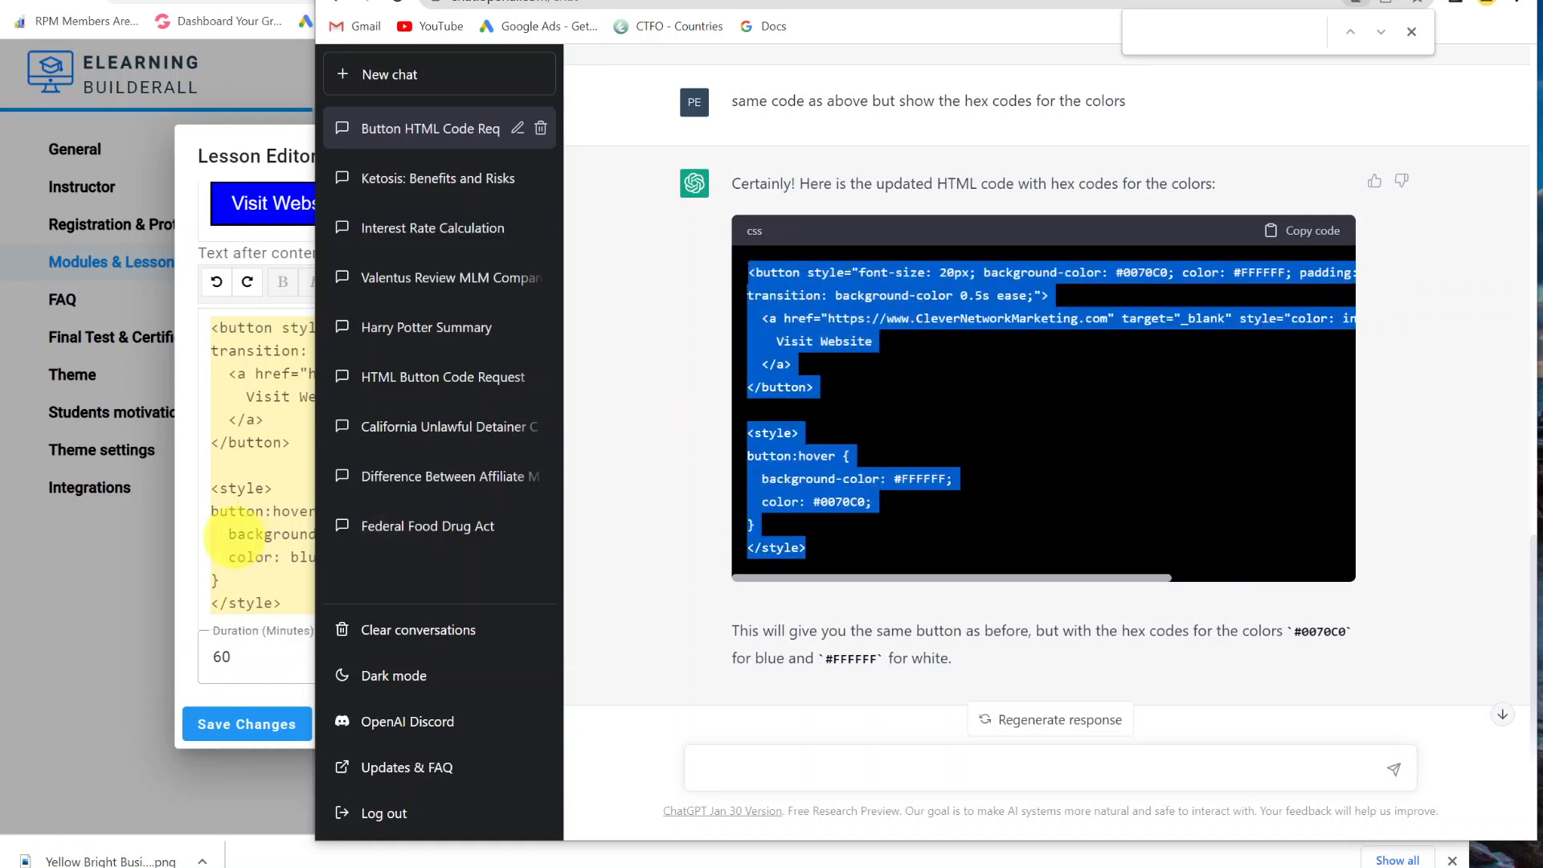
Step: Back in Builderall, open the test 3 lesson and paste the copied button code into the text before content's HTML source, returning to the formatted view
click(193, 531)
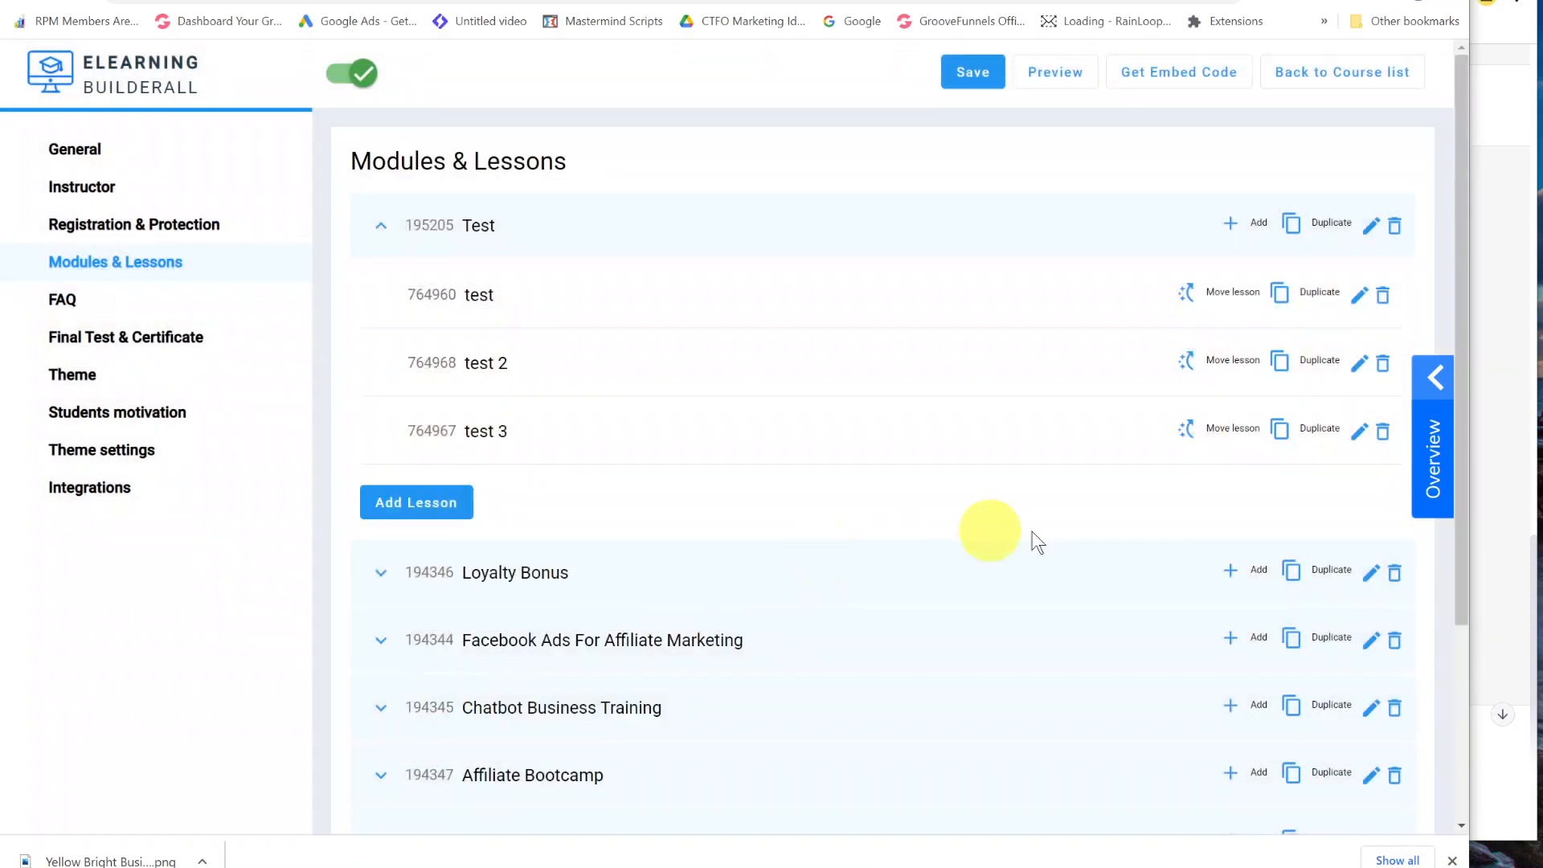
click(1355, 434)
click(257, 459)
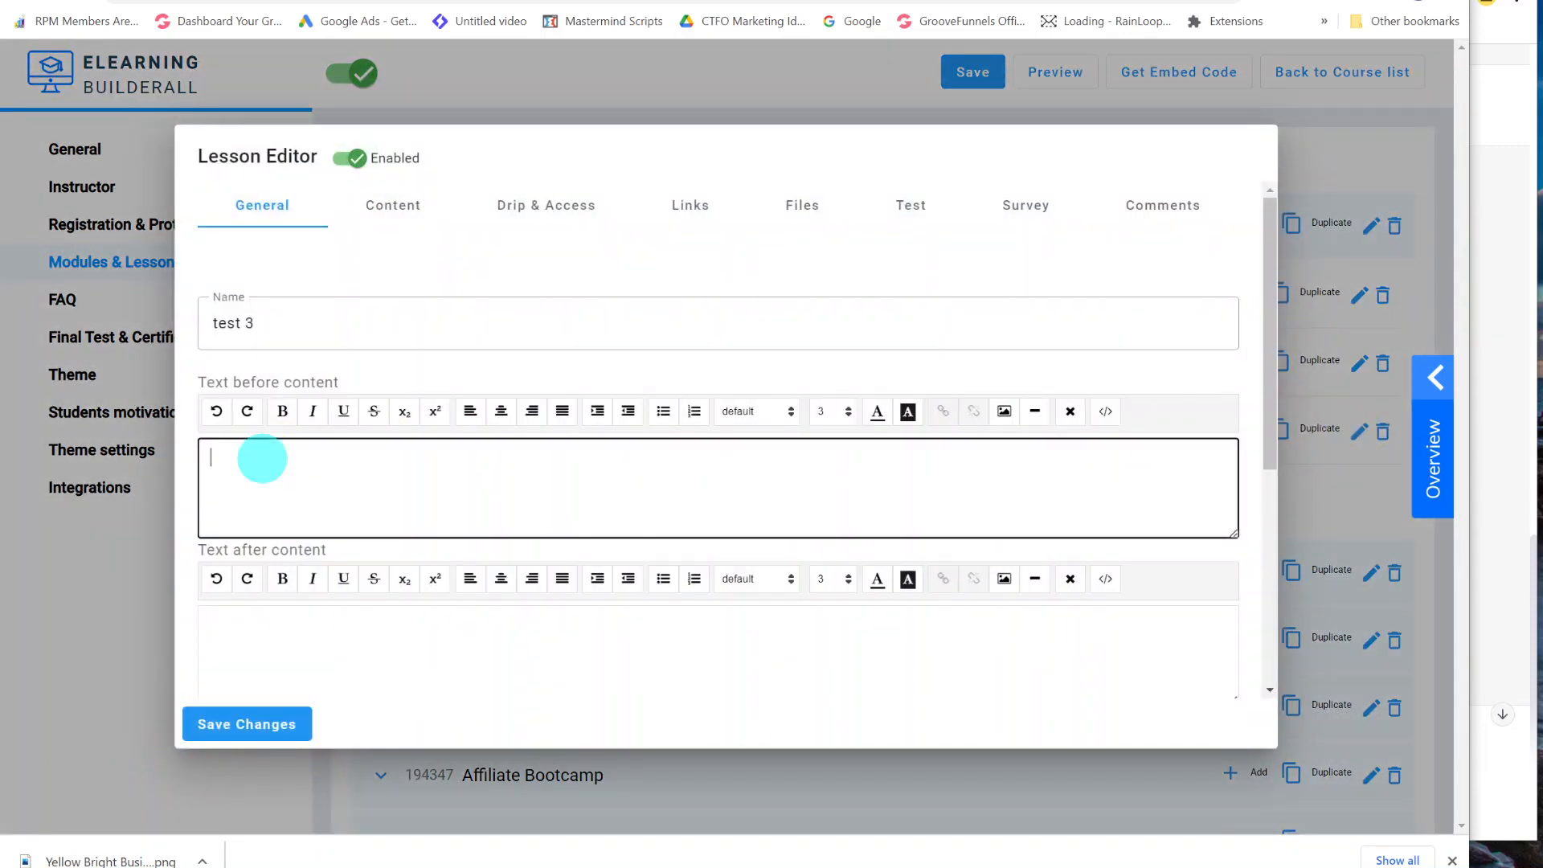
click(1106, 411)
right_click(304, 455)
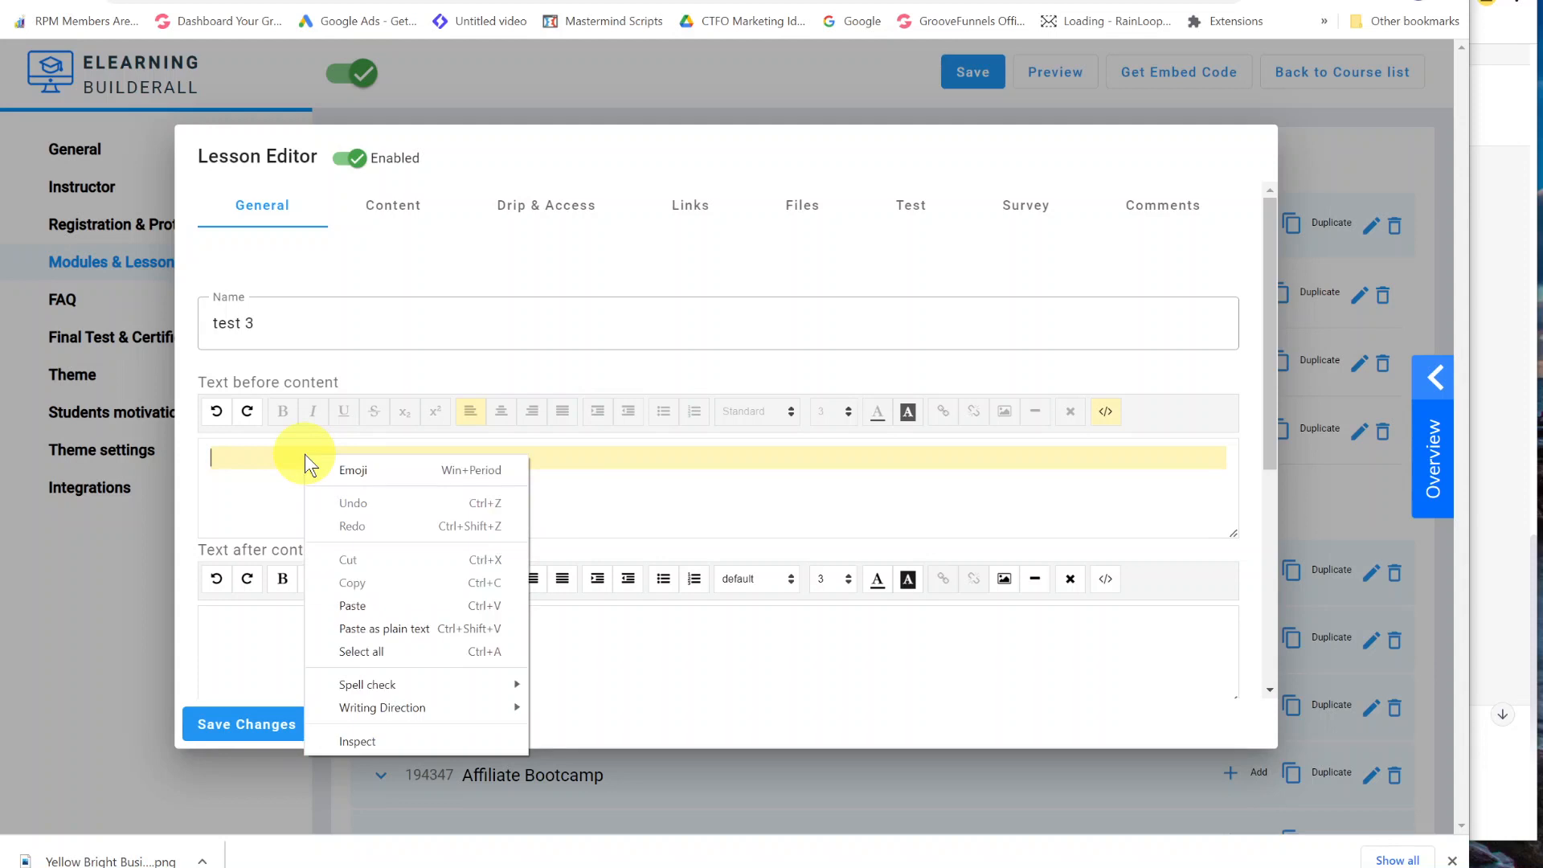
click(363, 603)
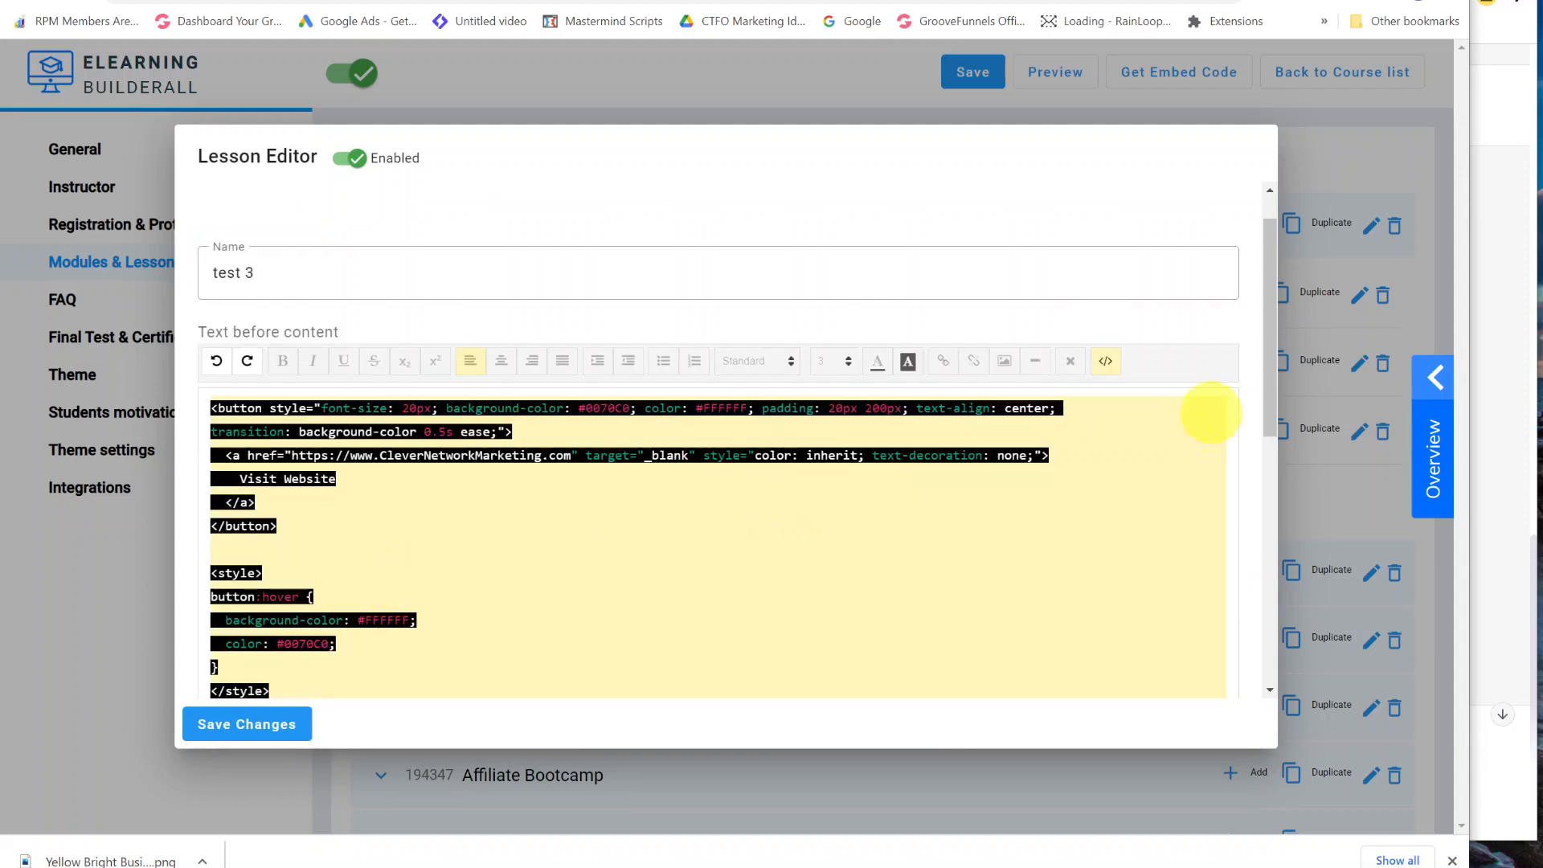
click(1106, 363)
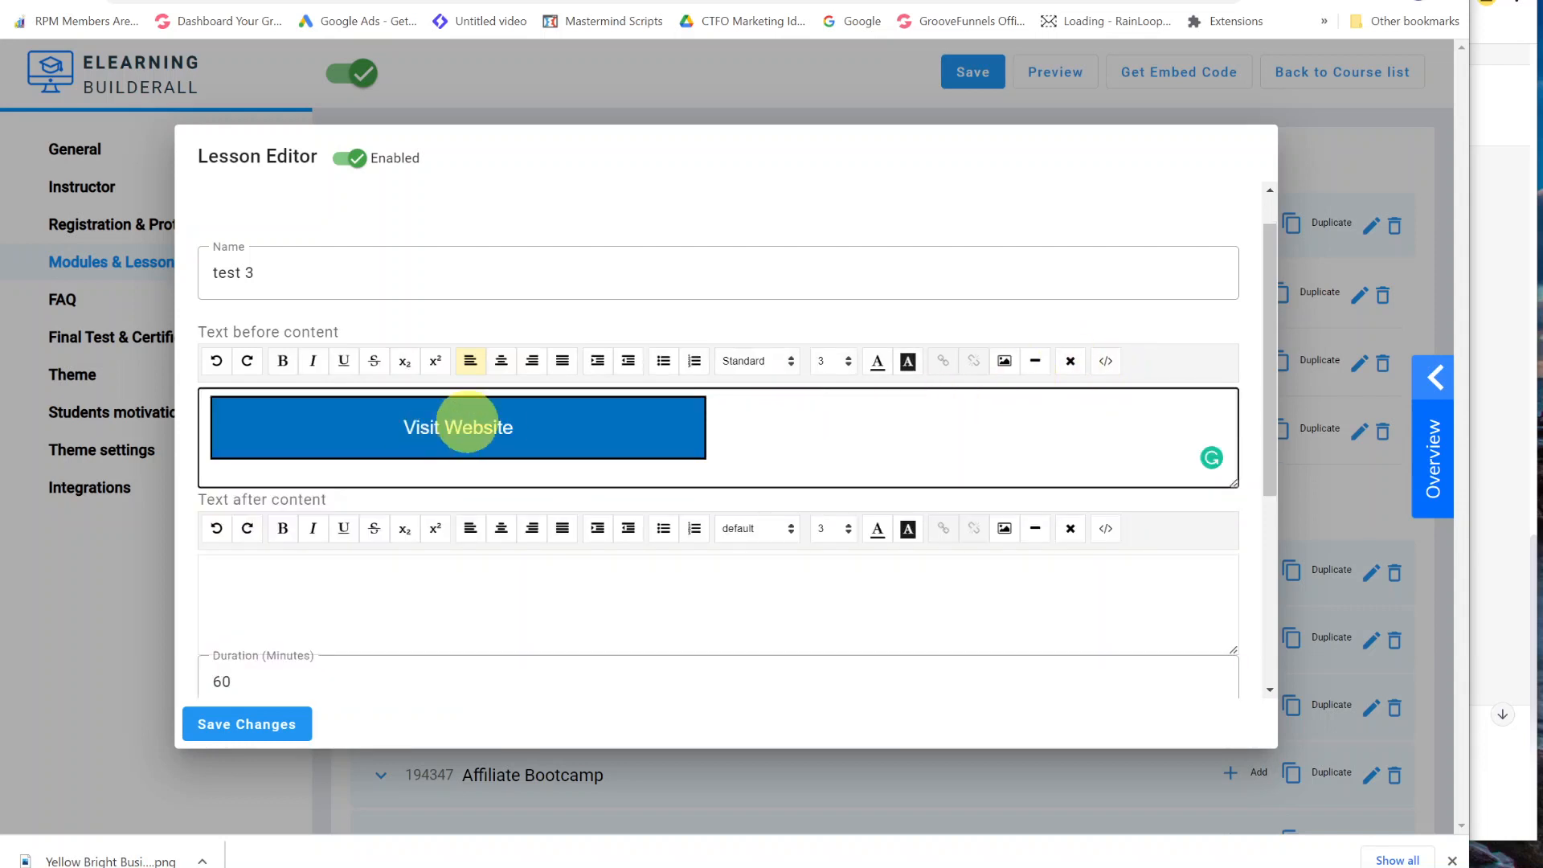
Step: Examine the hex colors in the button's HTML source, and request "same code as above but with rounded borders" in ChatGPT
click(1104, 362)
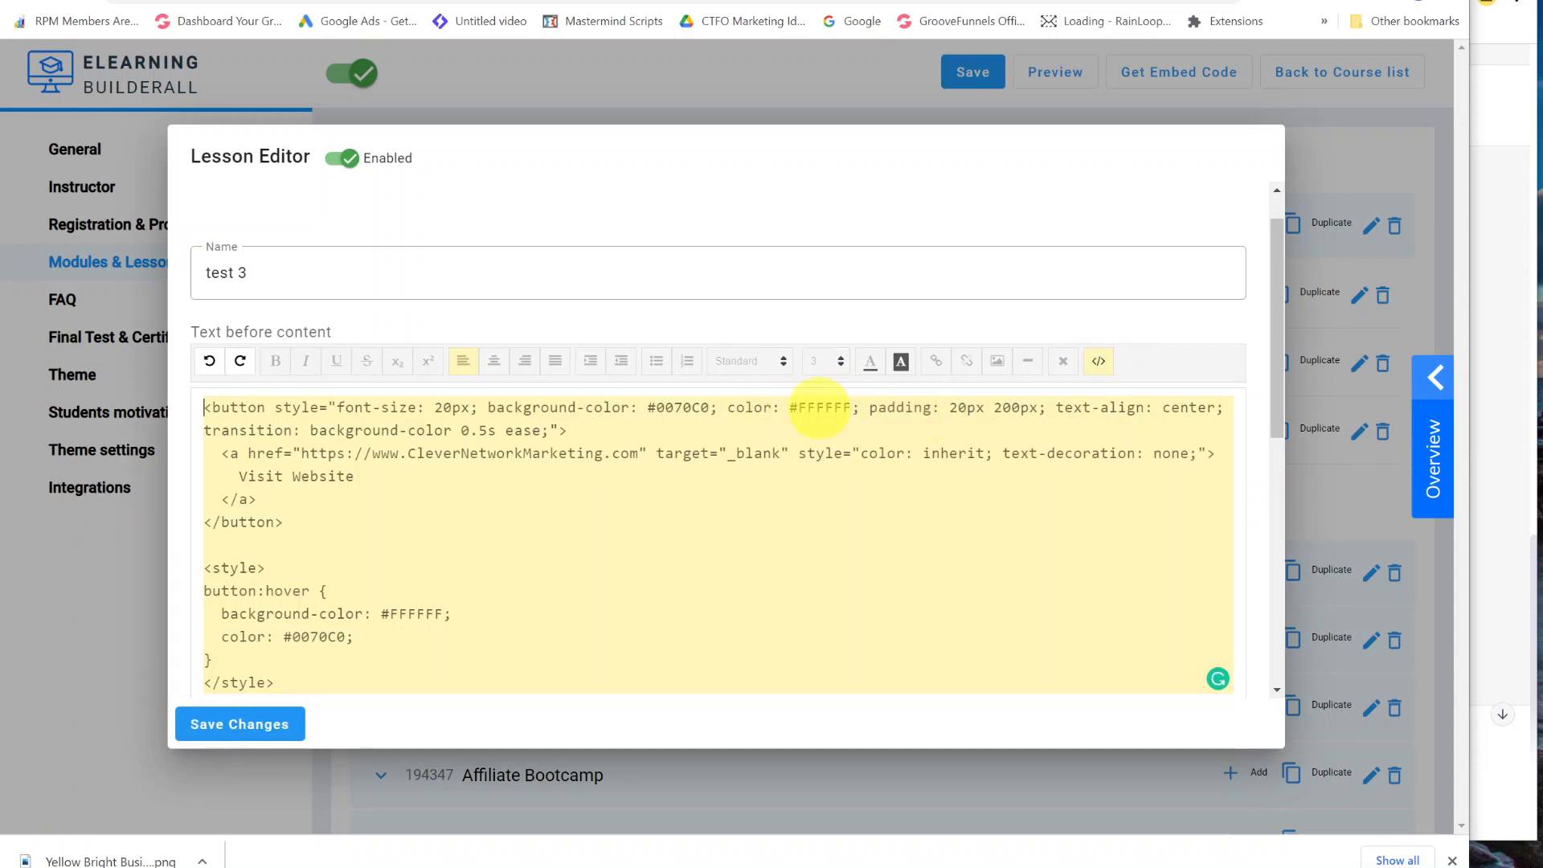
click(1506, 352)
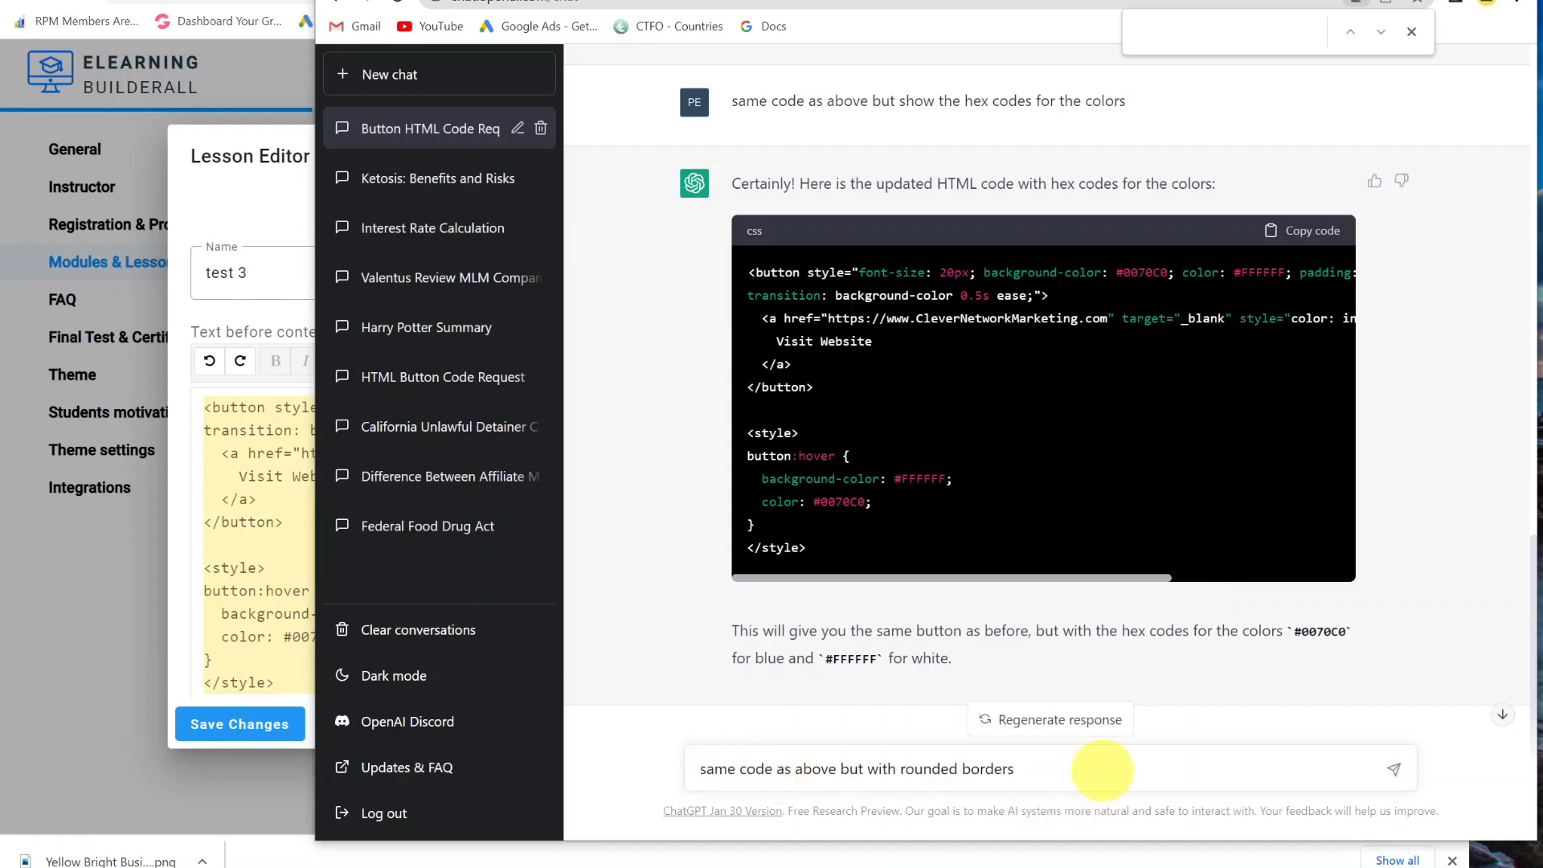
key(Return)
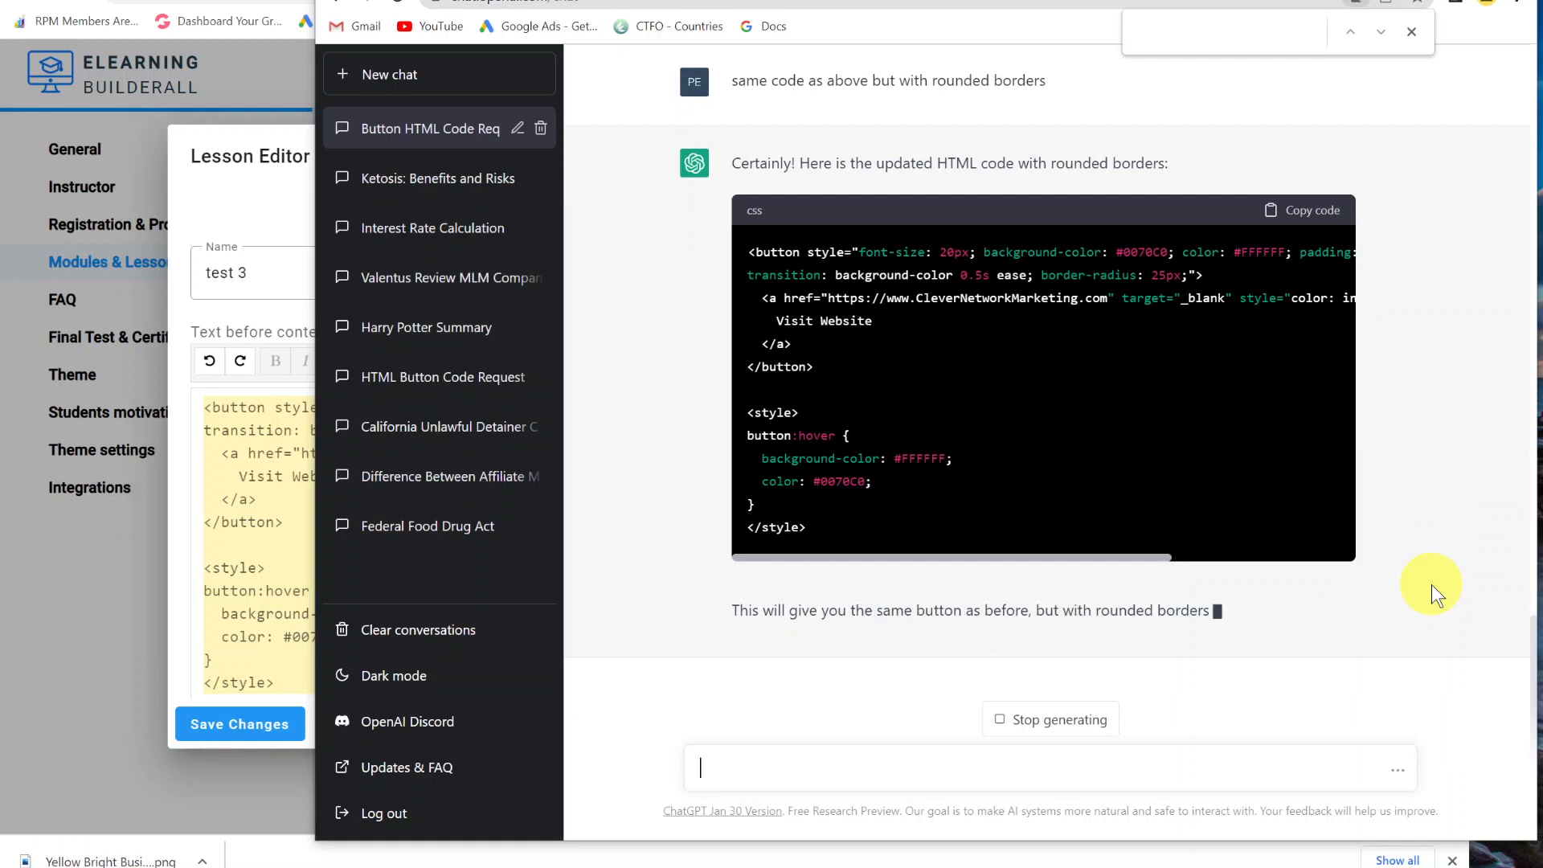
Step: Copy the entire rounded-border button code from ChatGPT's latest answer
drag(747, 249, 904, 518)
right_click(816, 276)
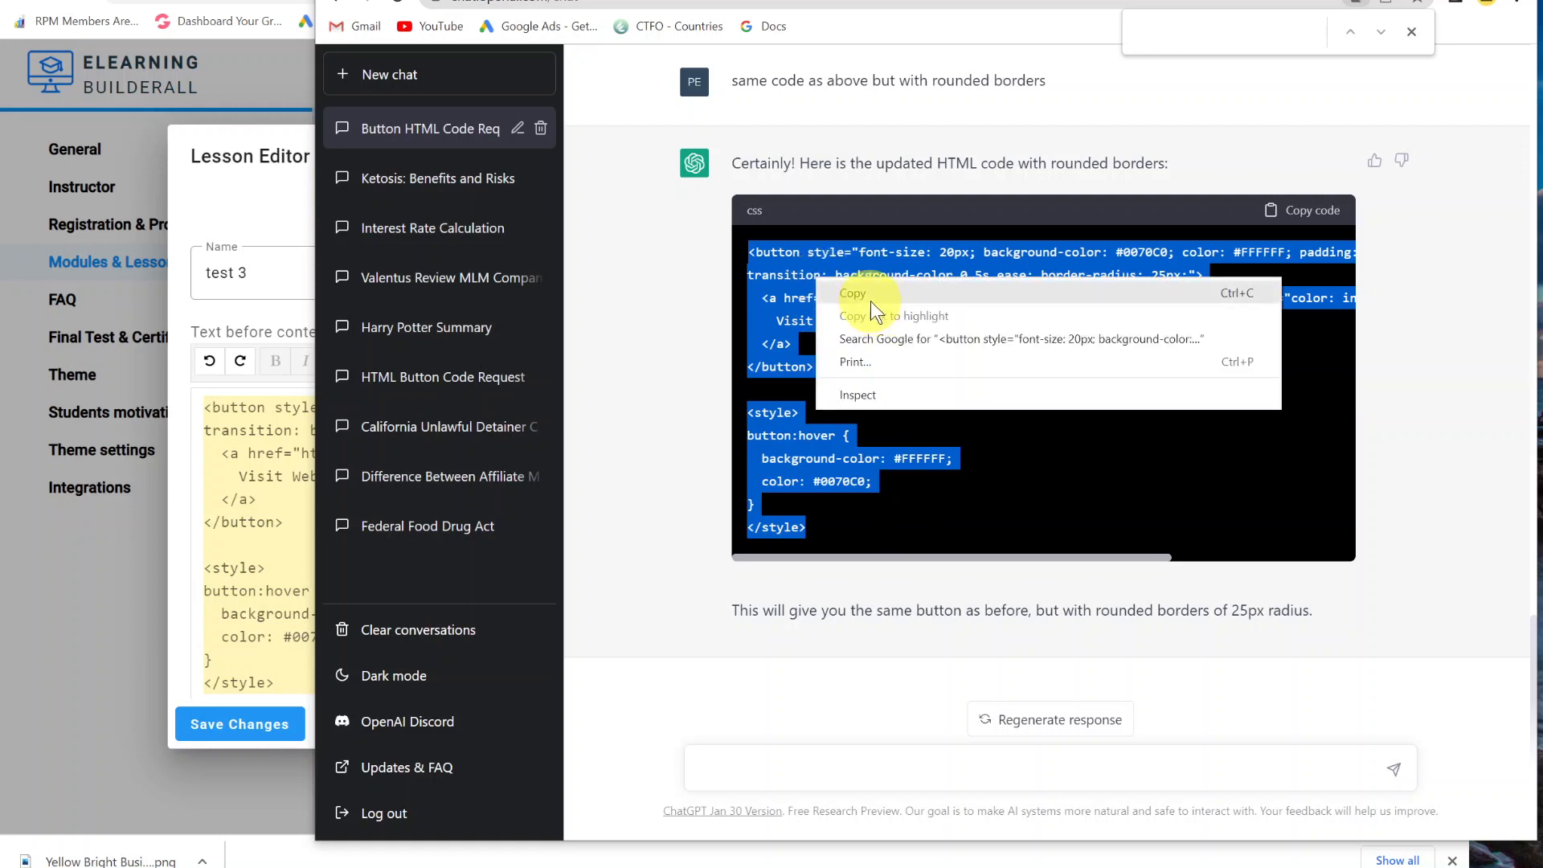
click(855, 294)
Step: Back in the Builderall lesson editor, return the text before content from HTML source to the formatted view
click(239, 474)
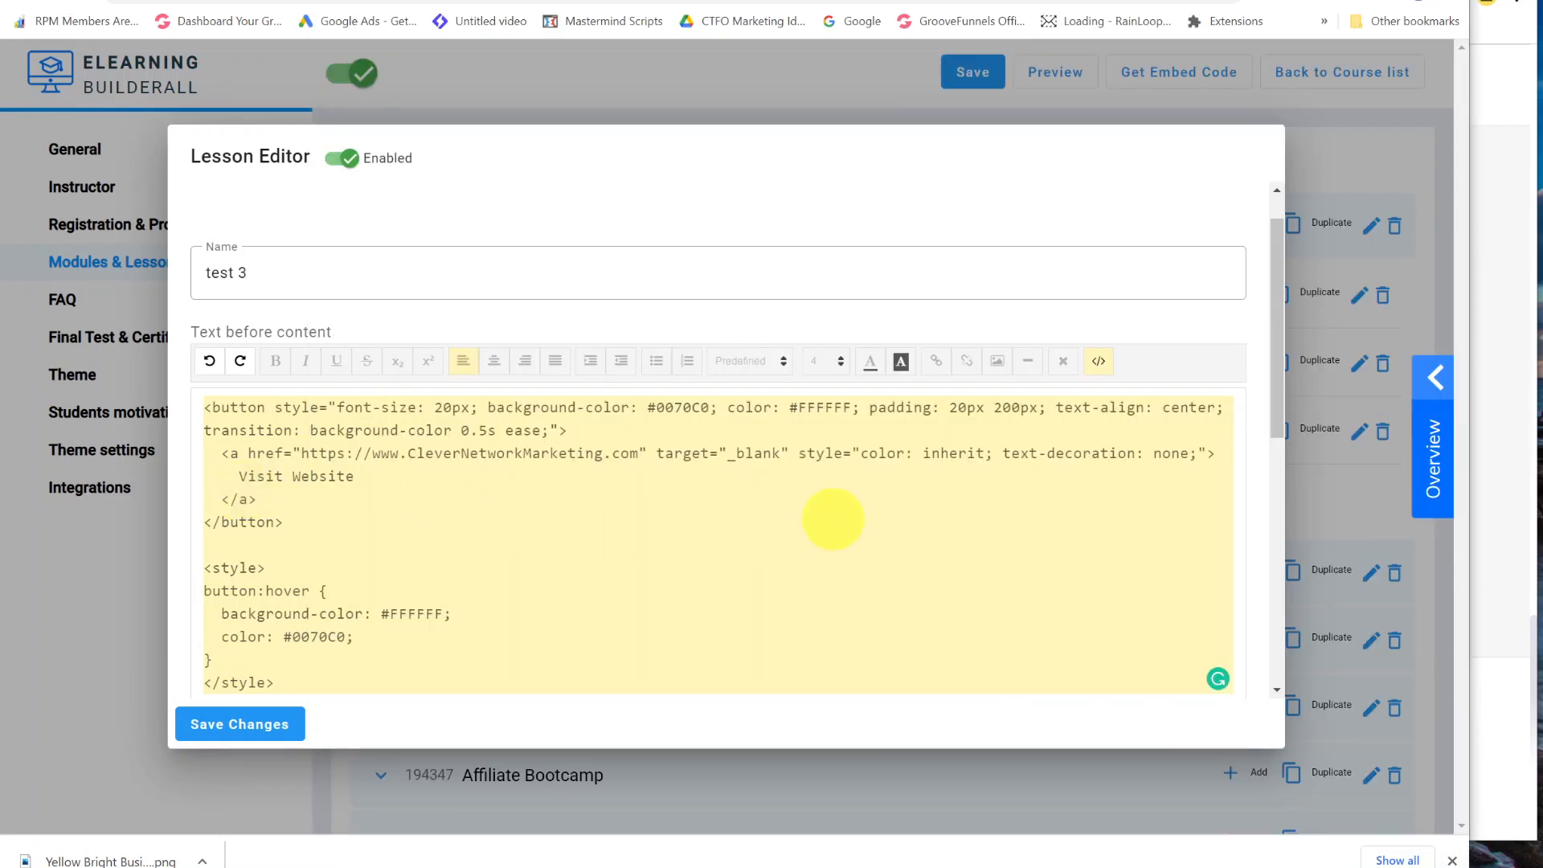
scroll(538, 591, down, 2)
scroll(538, 591, down, 3)
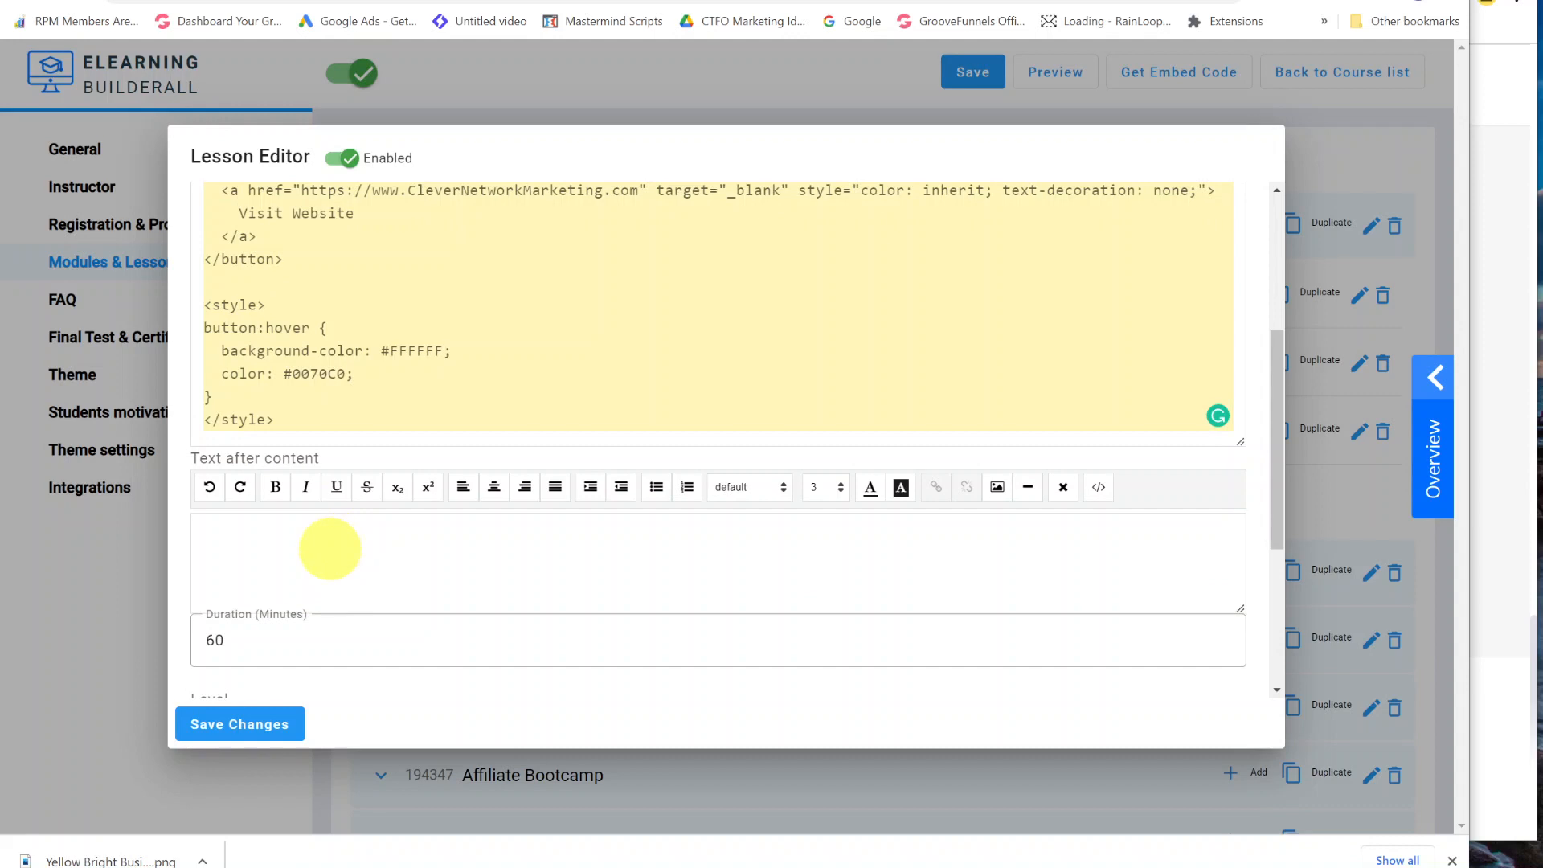
scroll(1240, 551, up, 3)
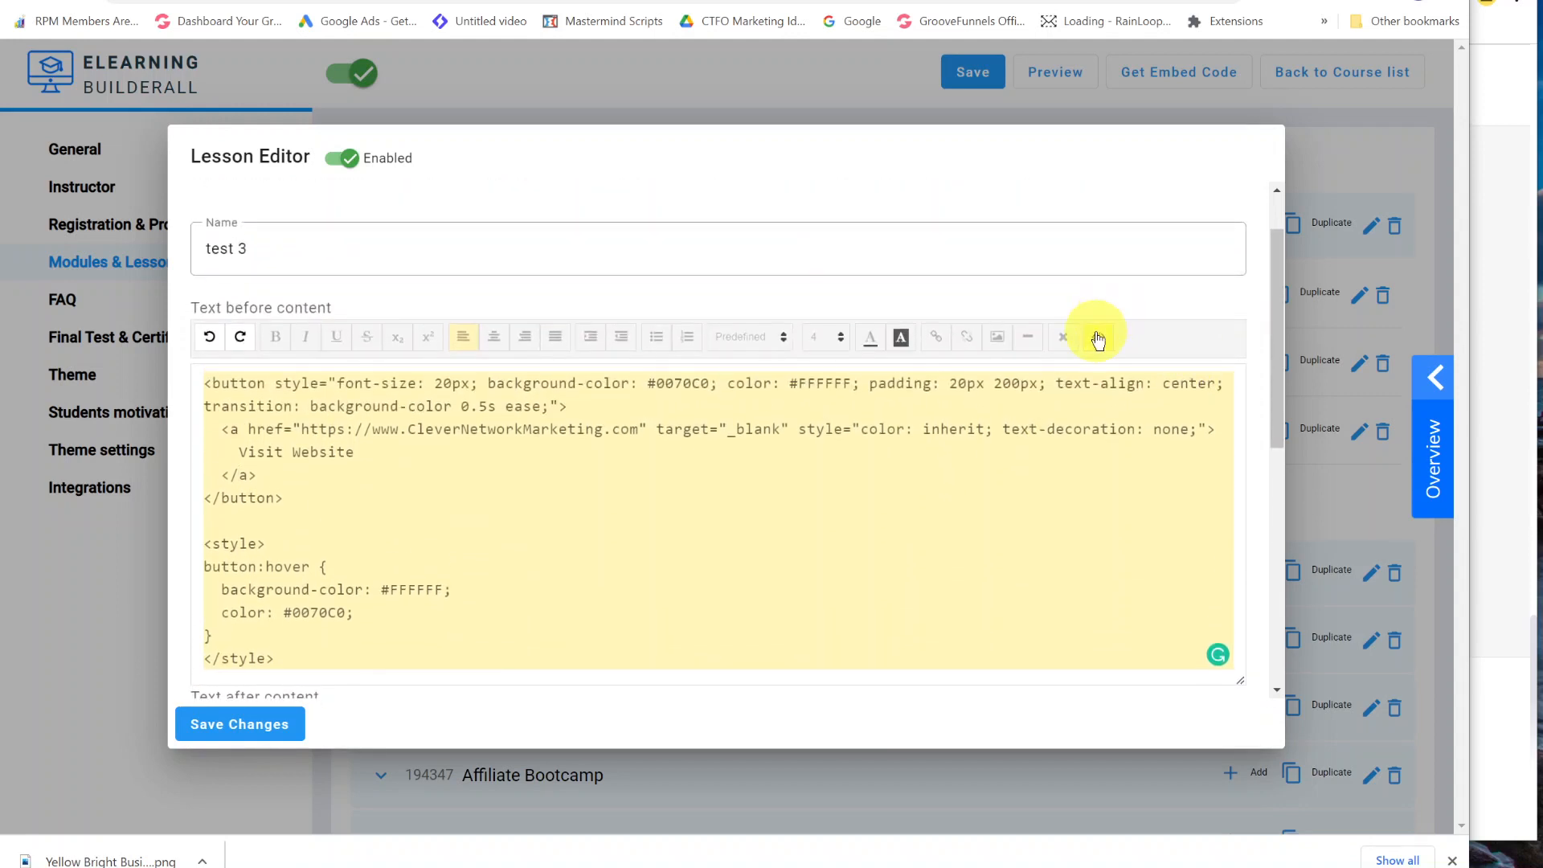
click(1099, 338)
scroll(683, 545, down, 1)
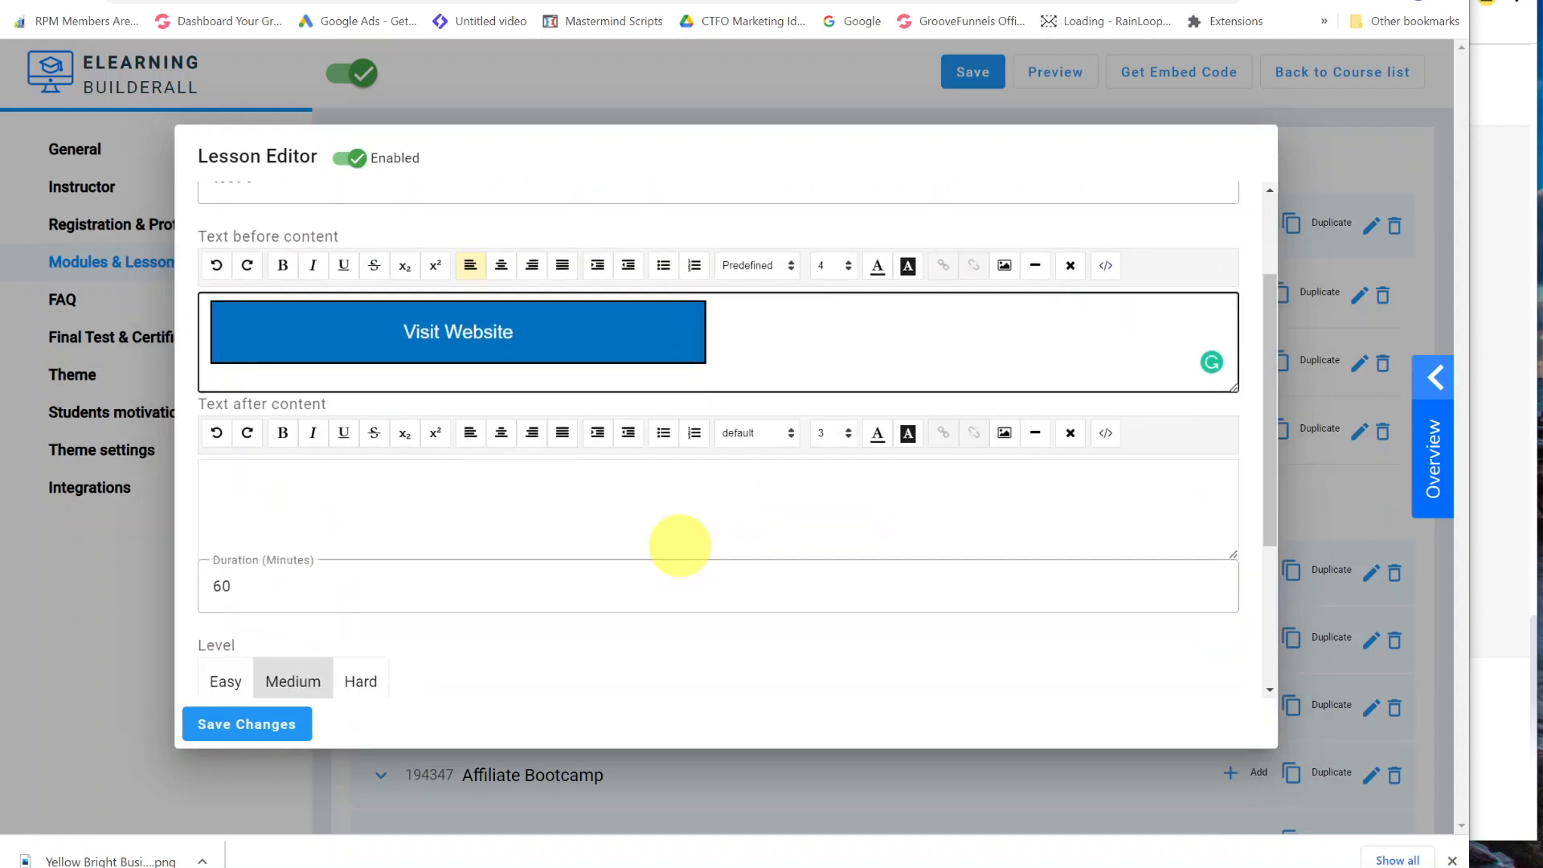
Step: Paste the rounded button code into the text after content's HTML source and show it in the formatted view
click(404, 495)
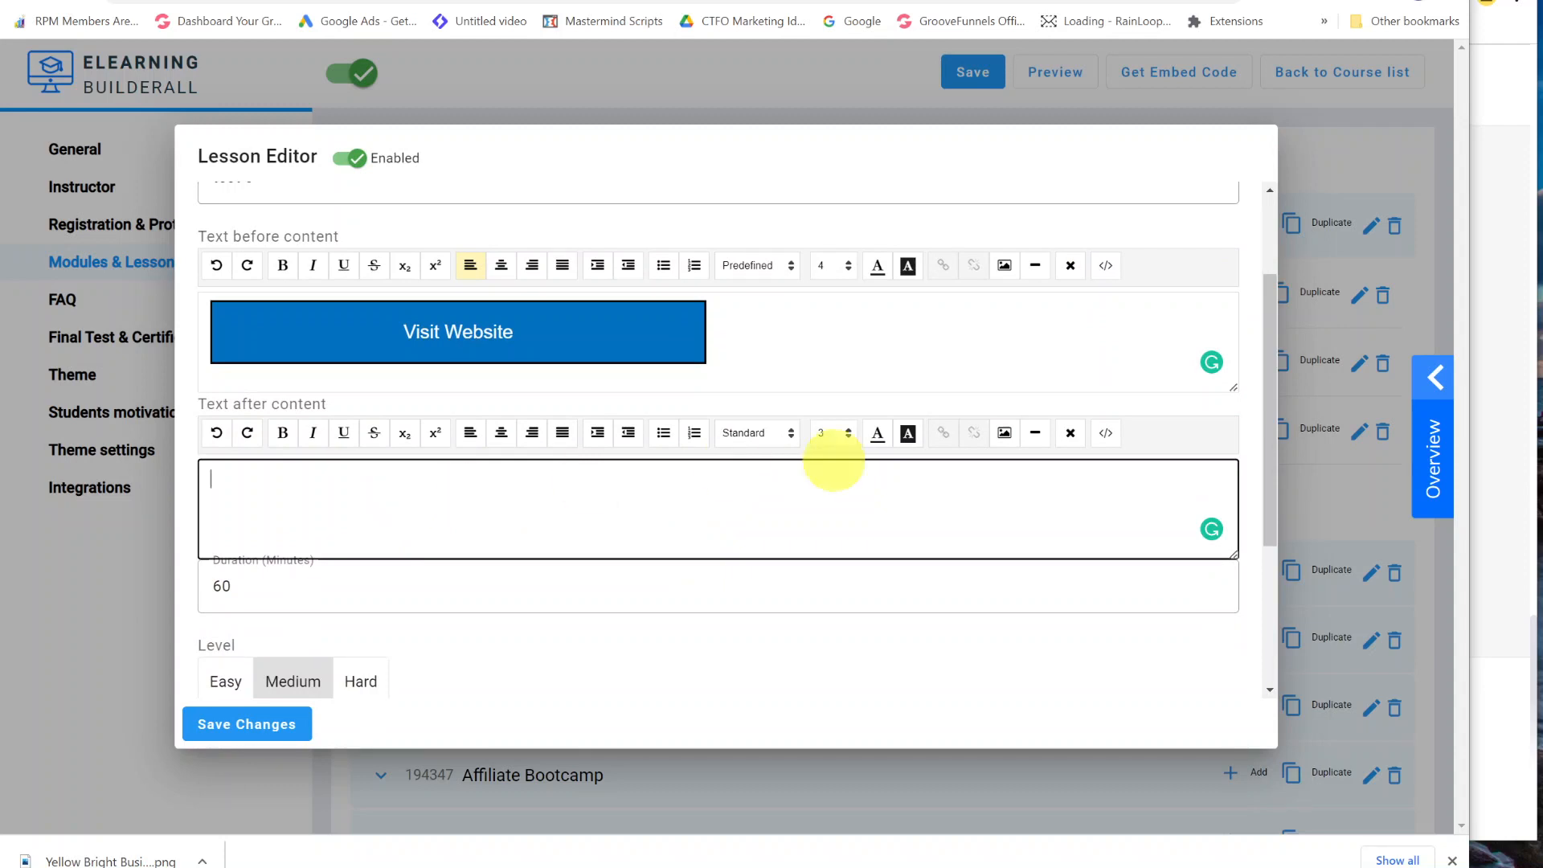
click(1106, 434)
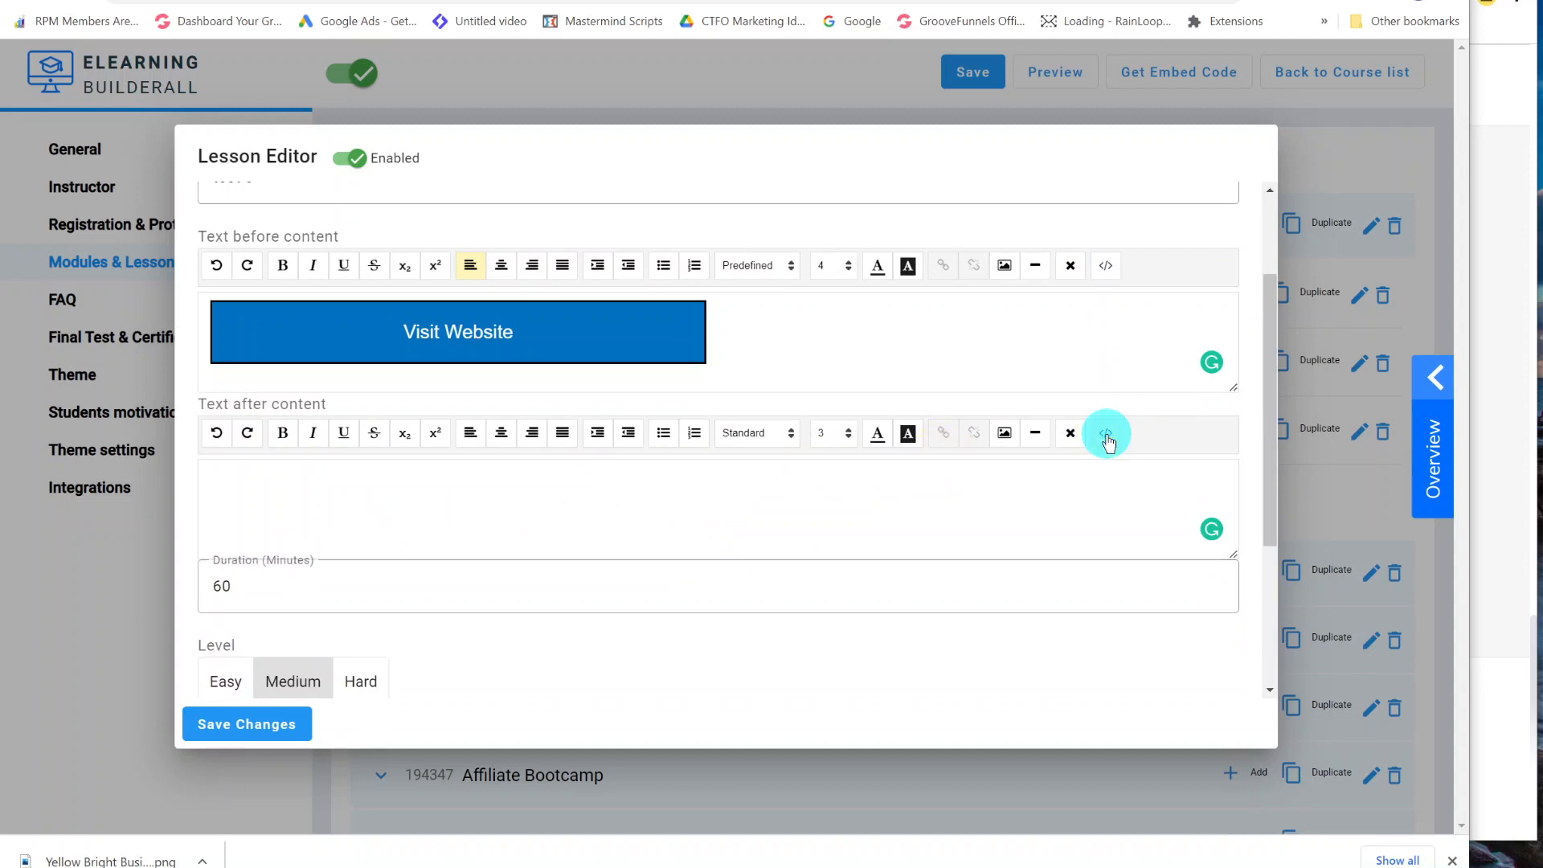
right_click(308, 481)
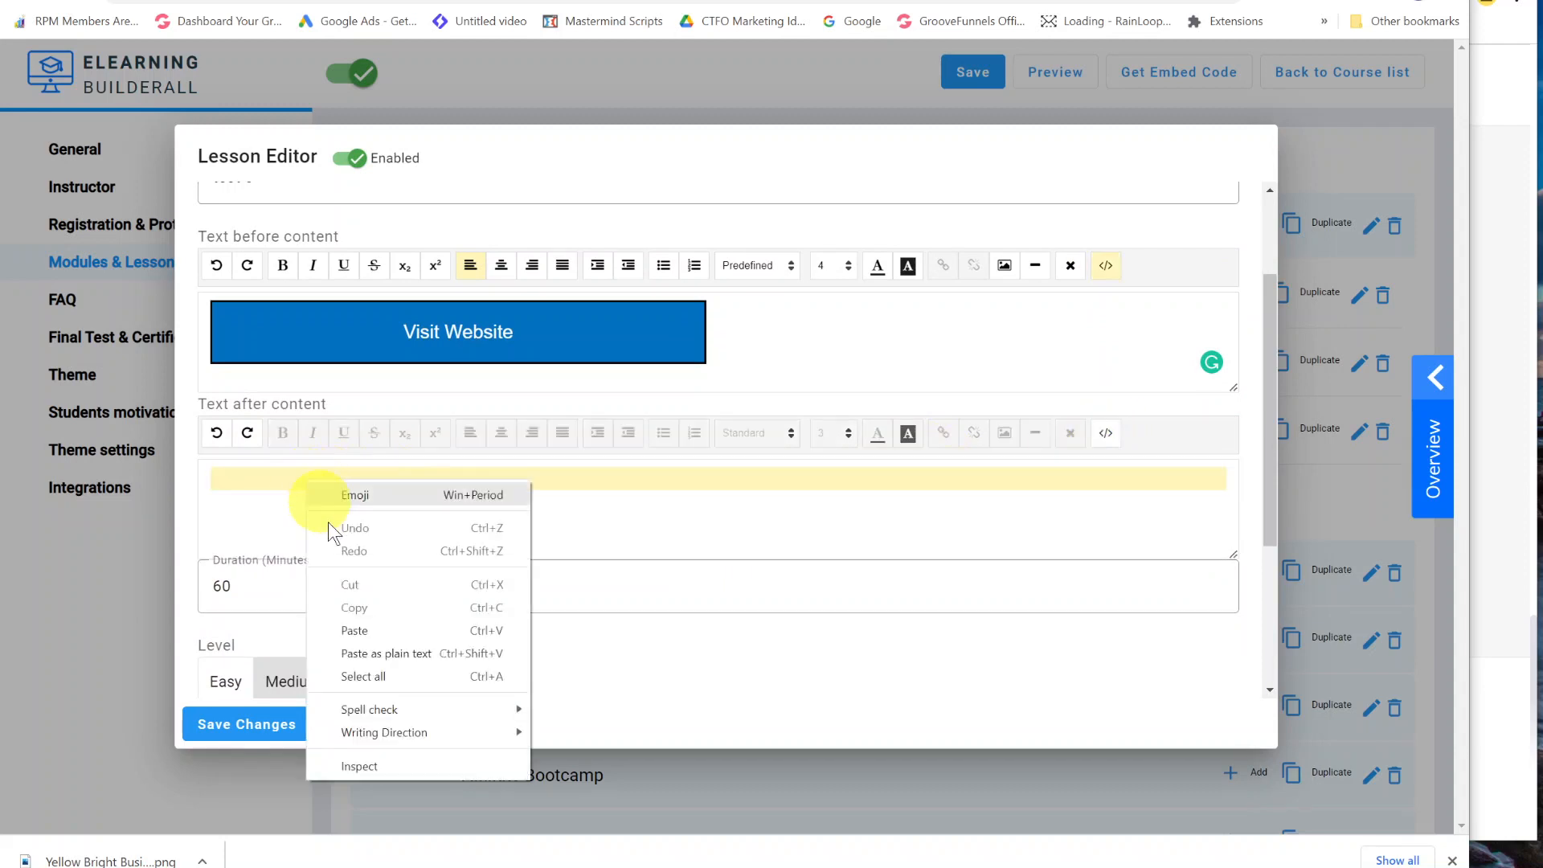
click(355, 630)
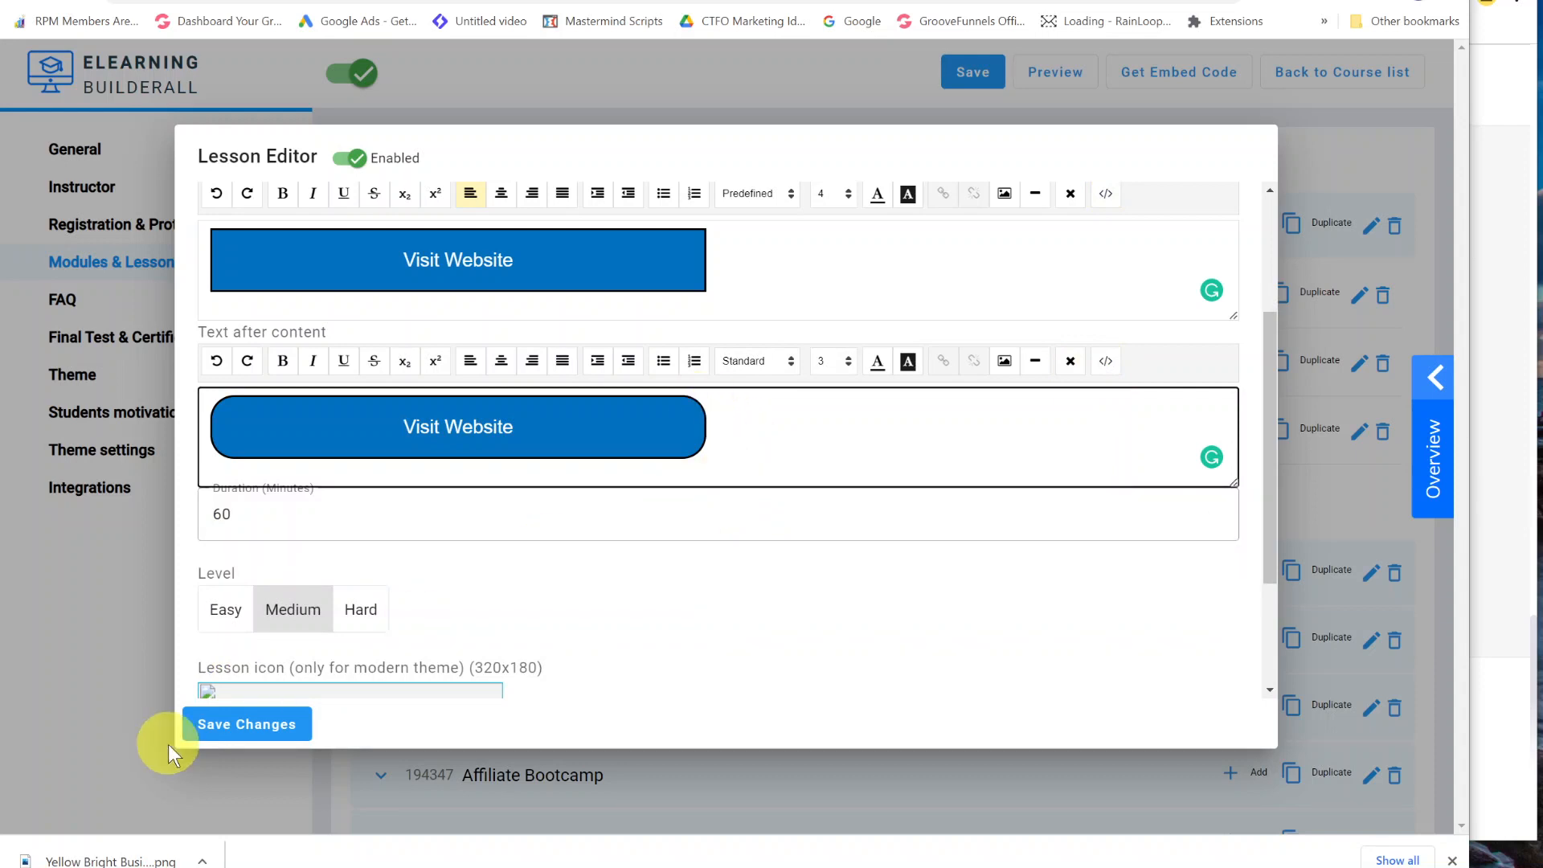
Step: Save the test 3 lesson's changes and open its content settings
click(250, 728)
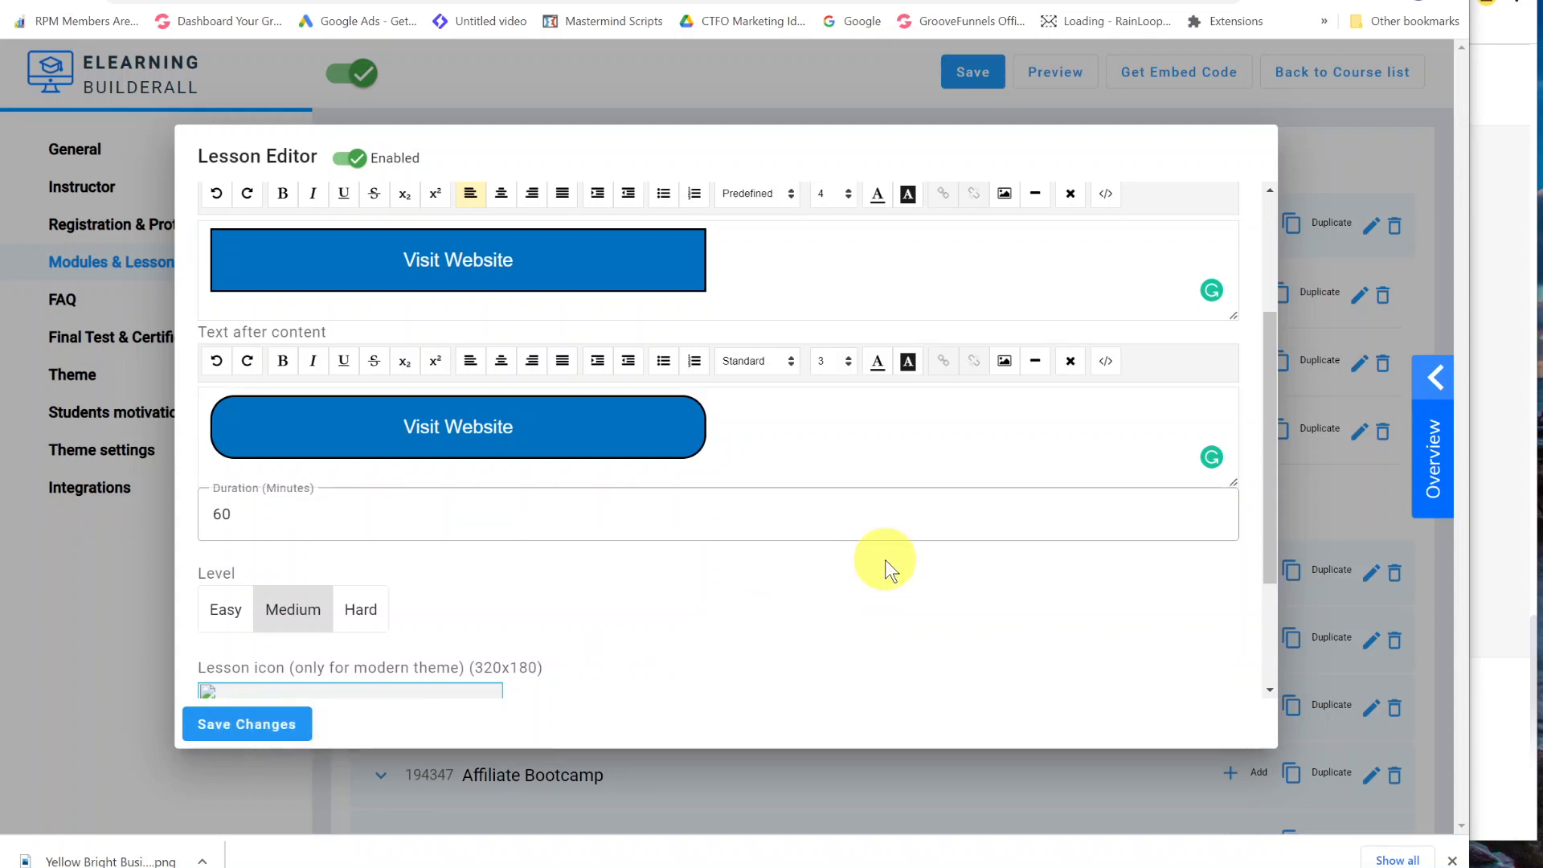
scroll(885, 552, up, 5)
click(232, 733)
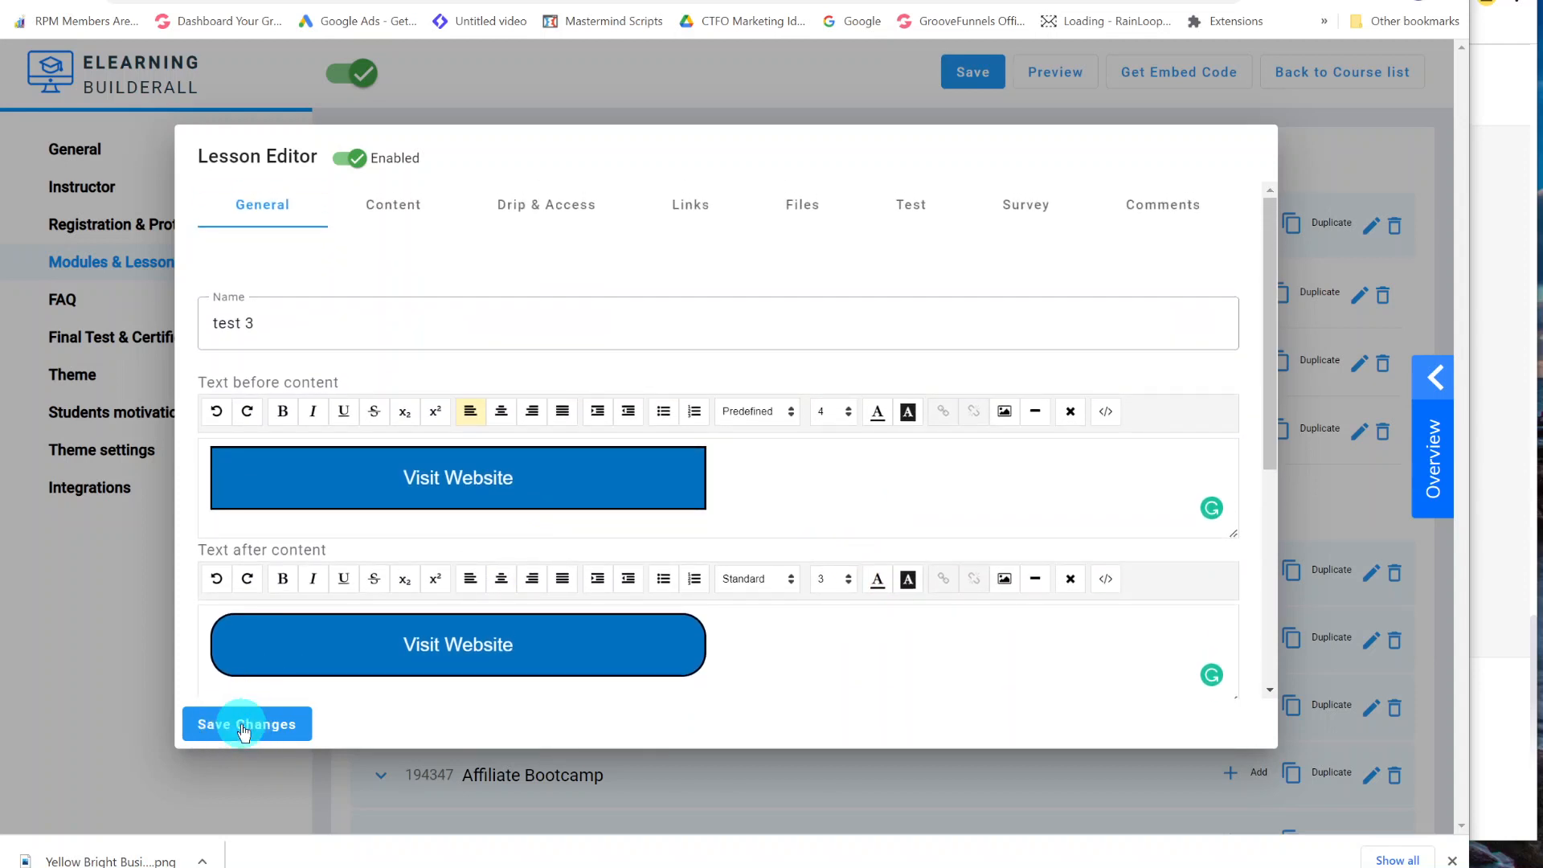
click(393, 210)
click(260, 360)
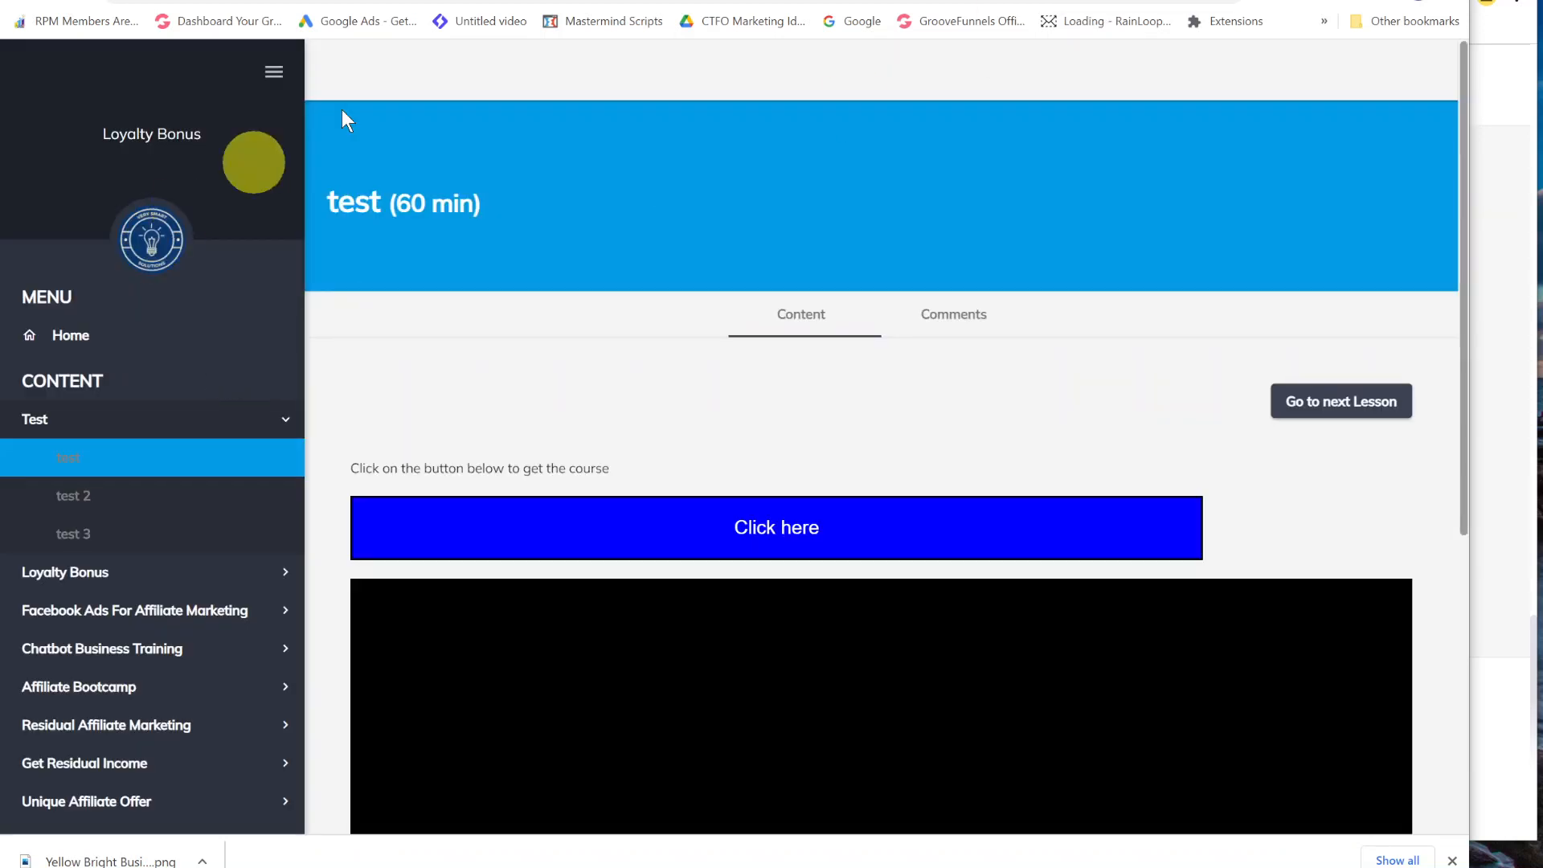
Step: Reload the course preview and open the test 3 lesson to view the buttons above and below the video
click(87, 3)
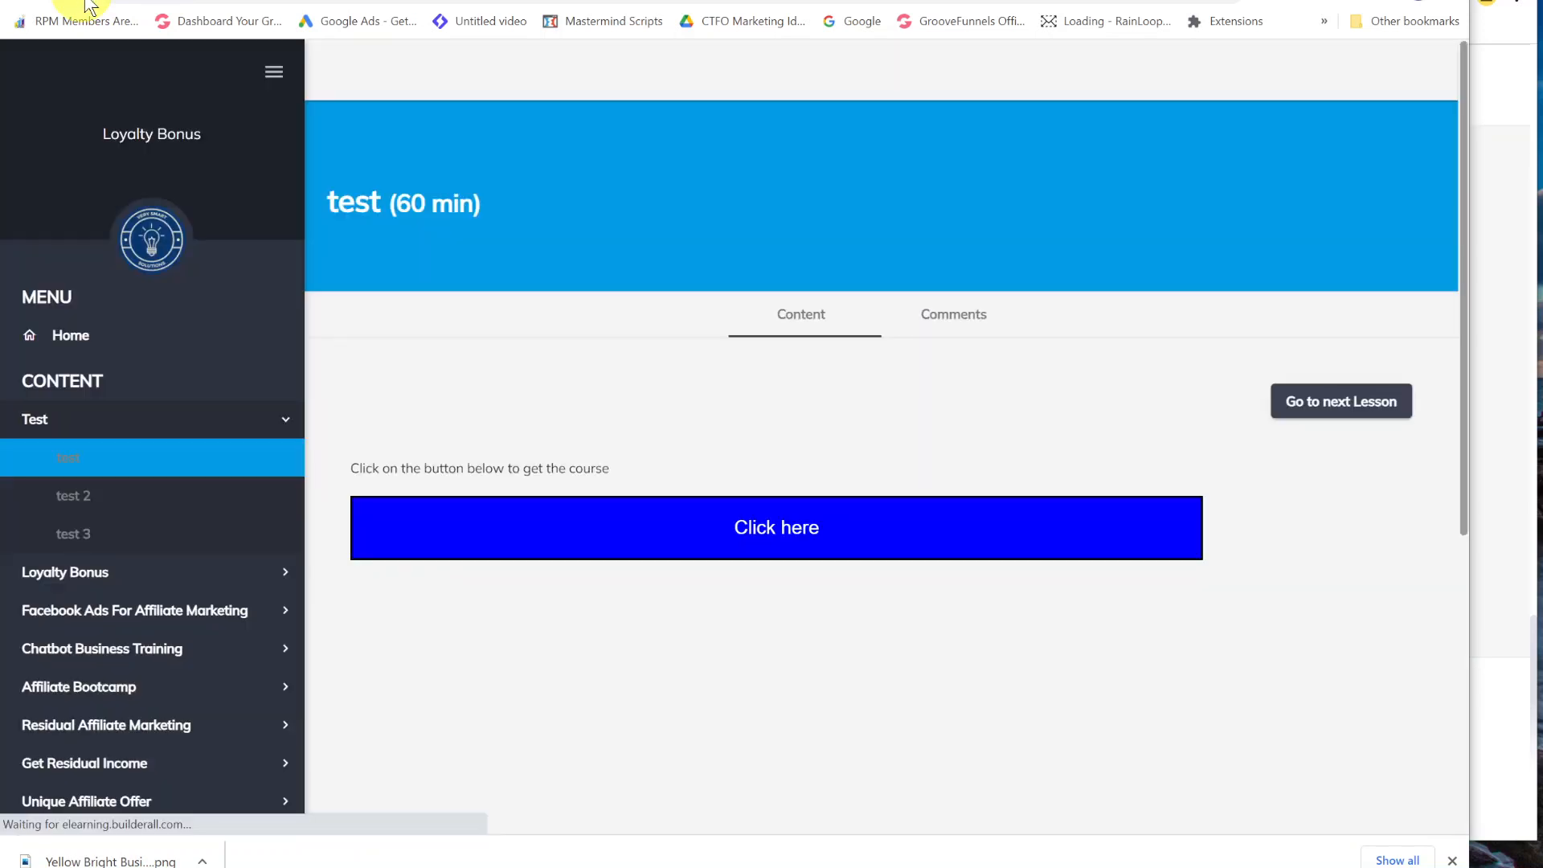
click(89, 533)
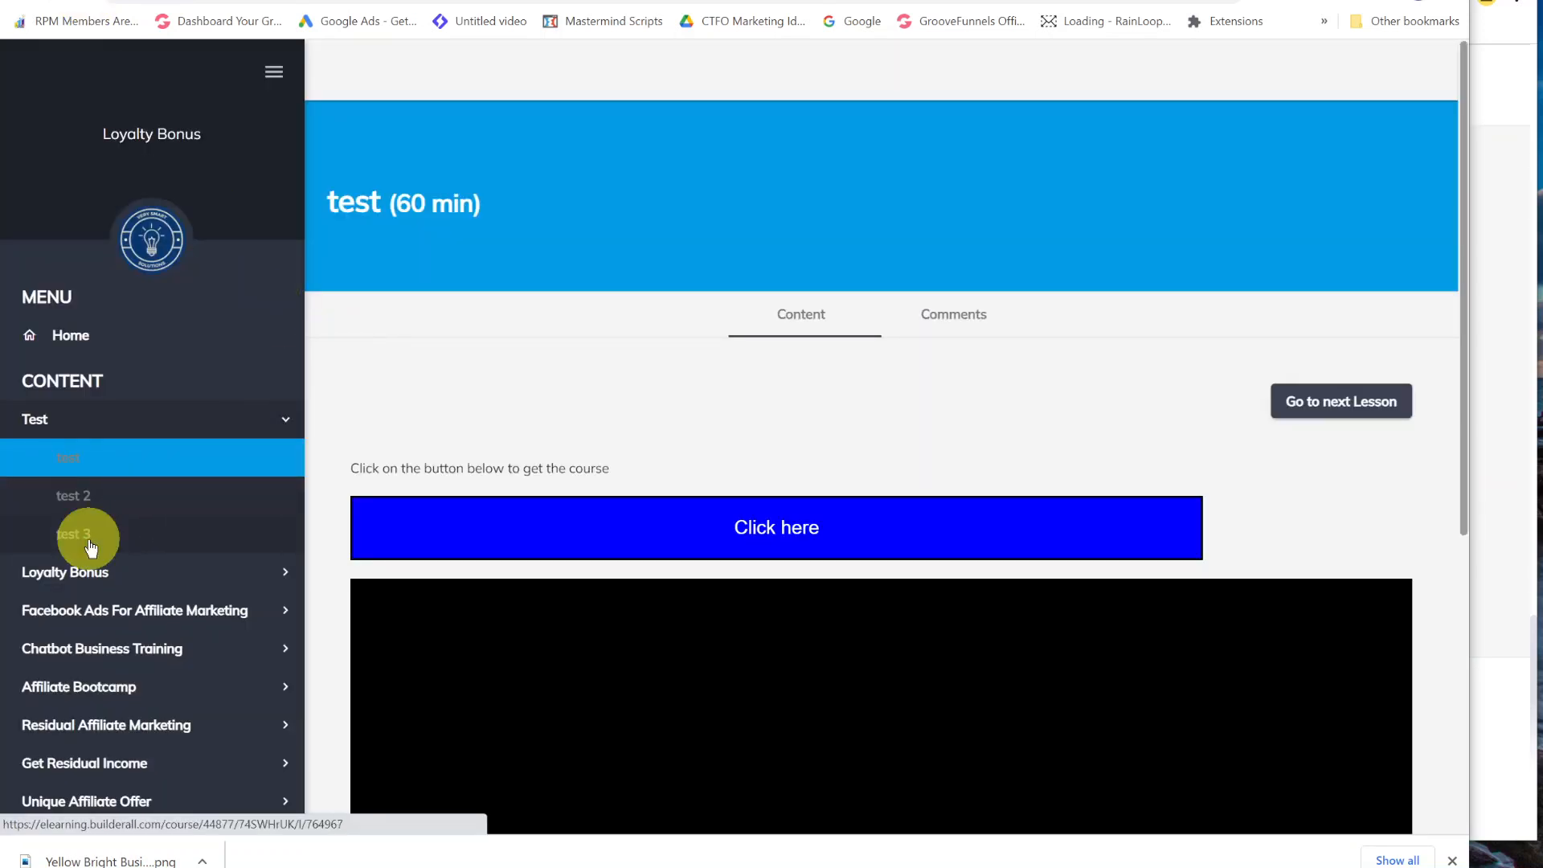
scroll(1085, 370, down, 3)
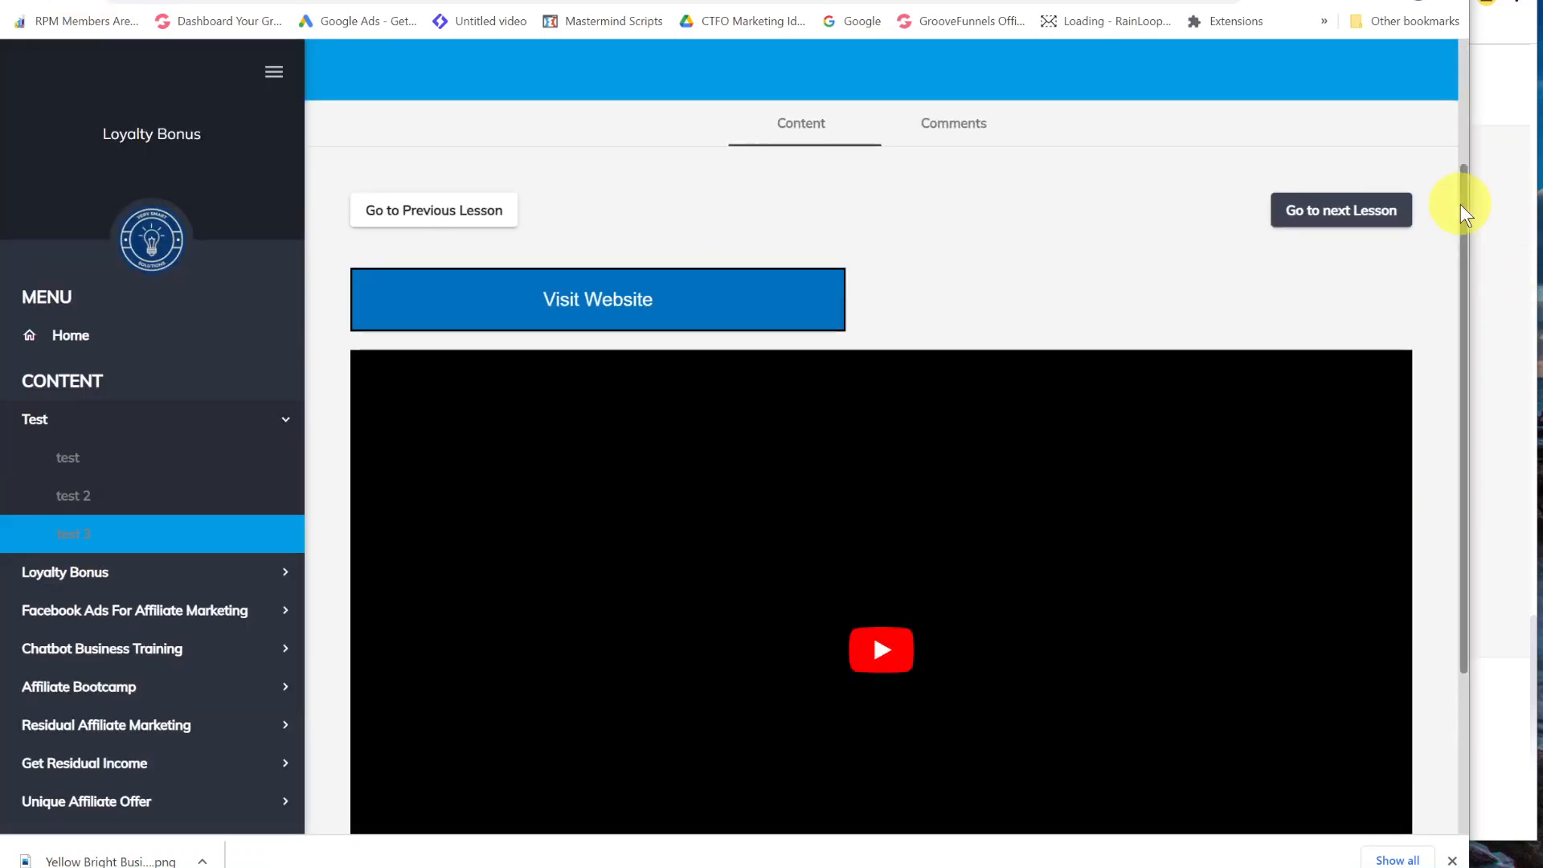
drag(1462, 204, 1478, 262)
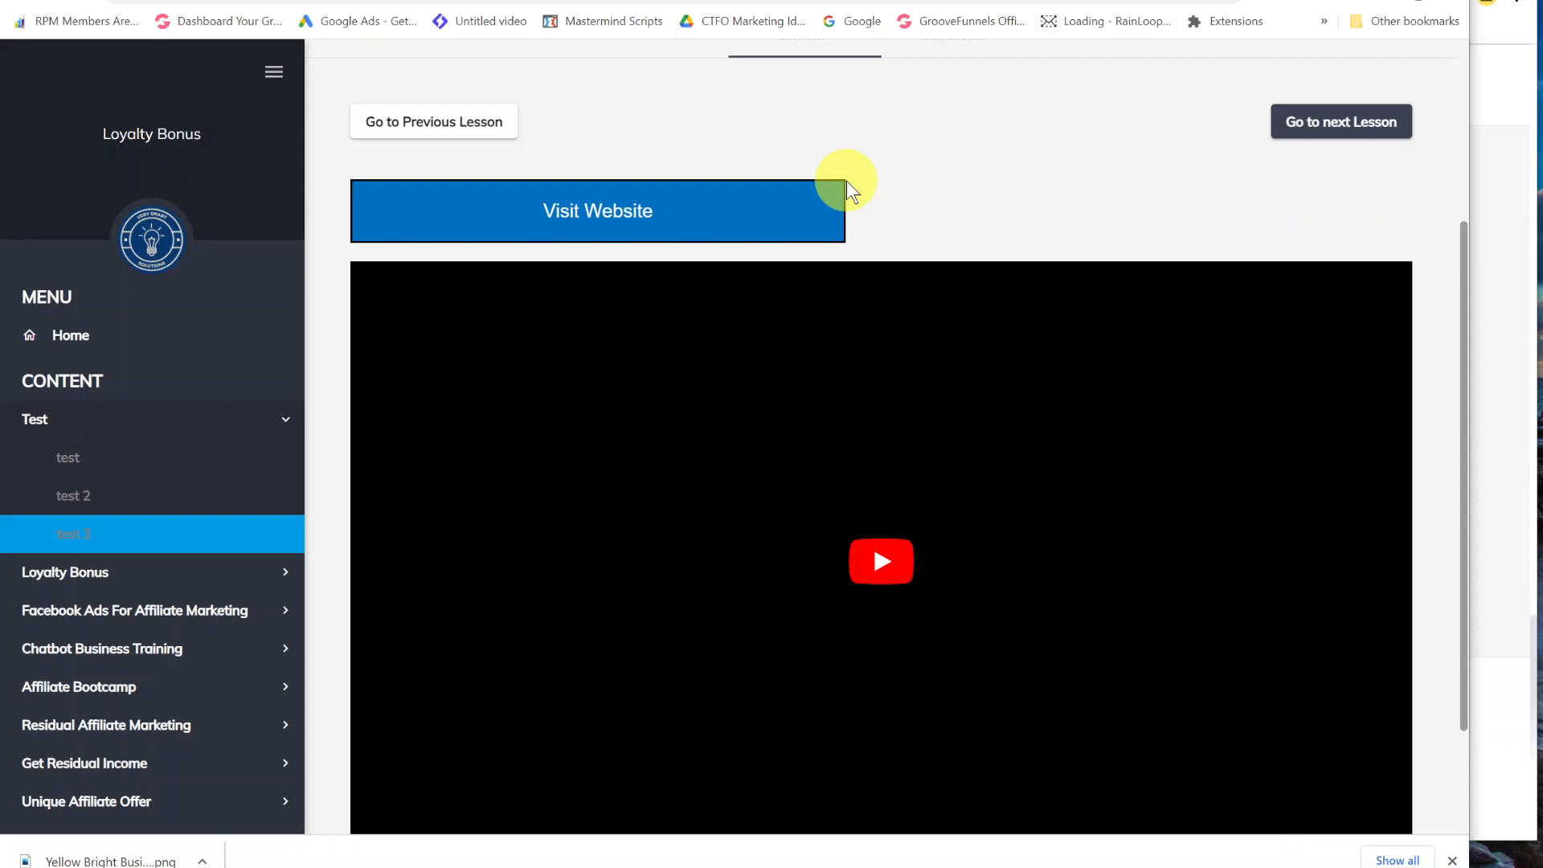
drag(1464, 262, 1450, 482)
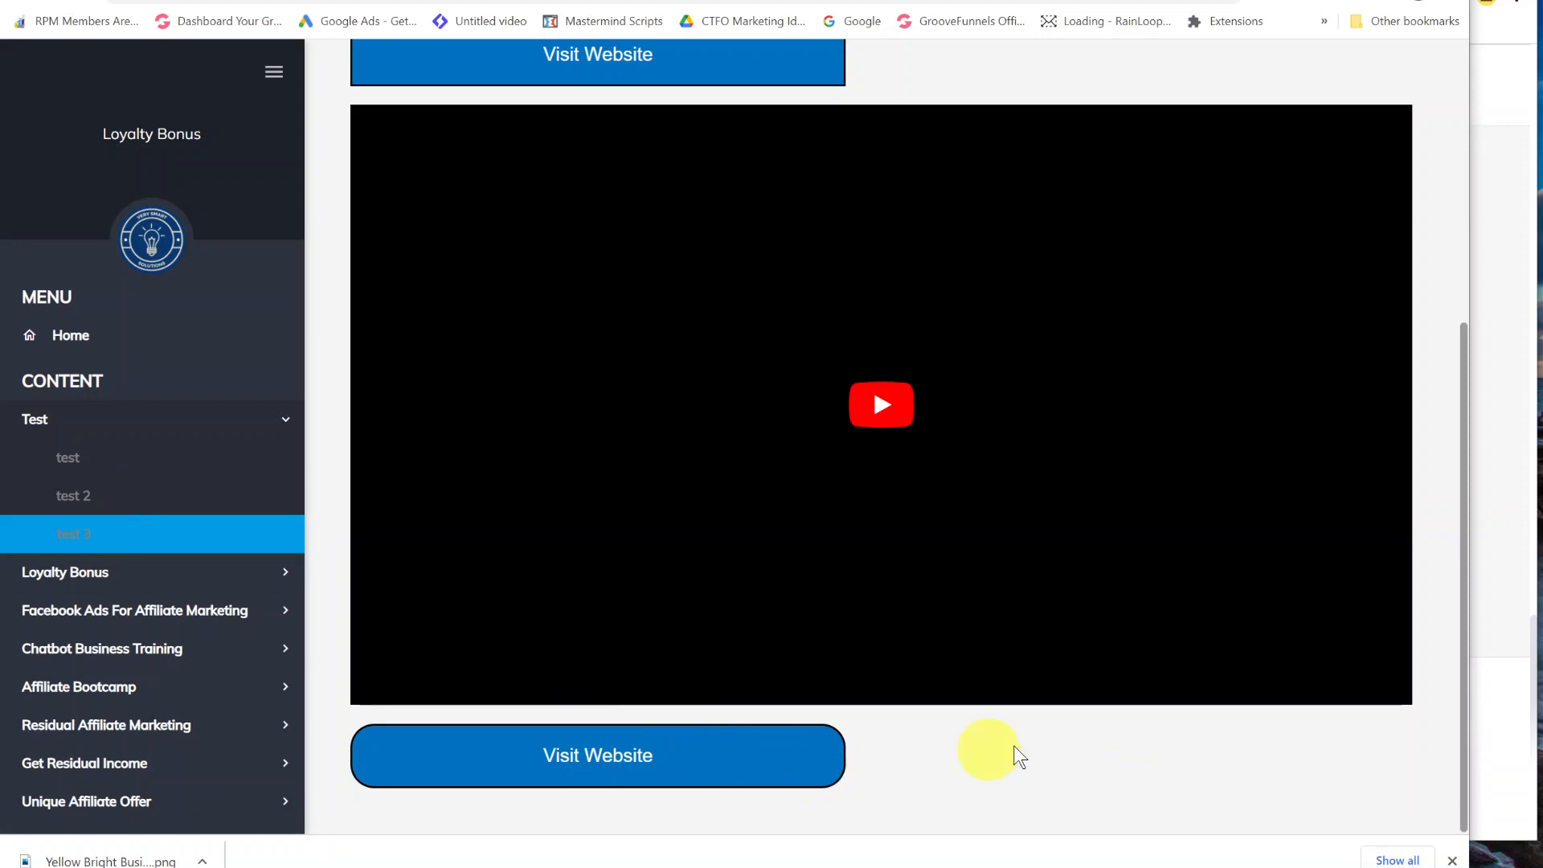
Step: Test the links of the rectangular and the rounded Visit Website buttons in the test 3 lesson preview
scroll(1138, 717, up, 1)
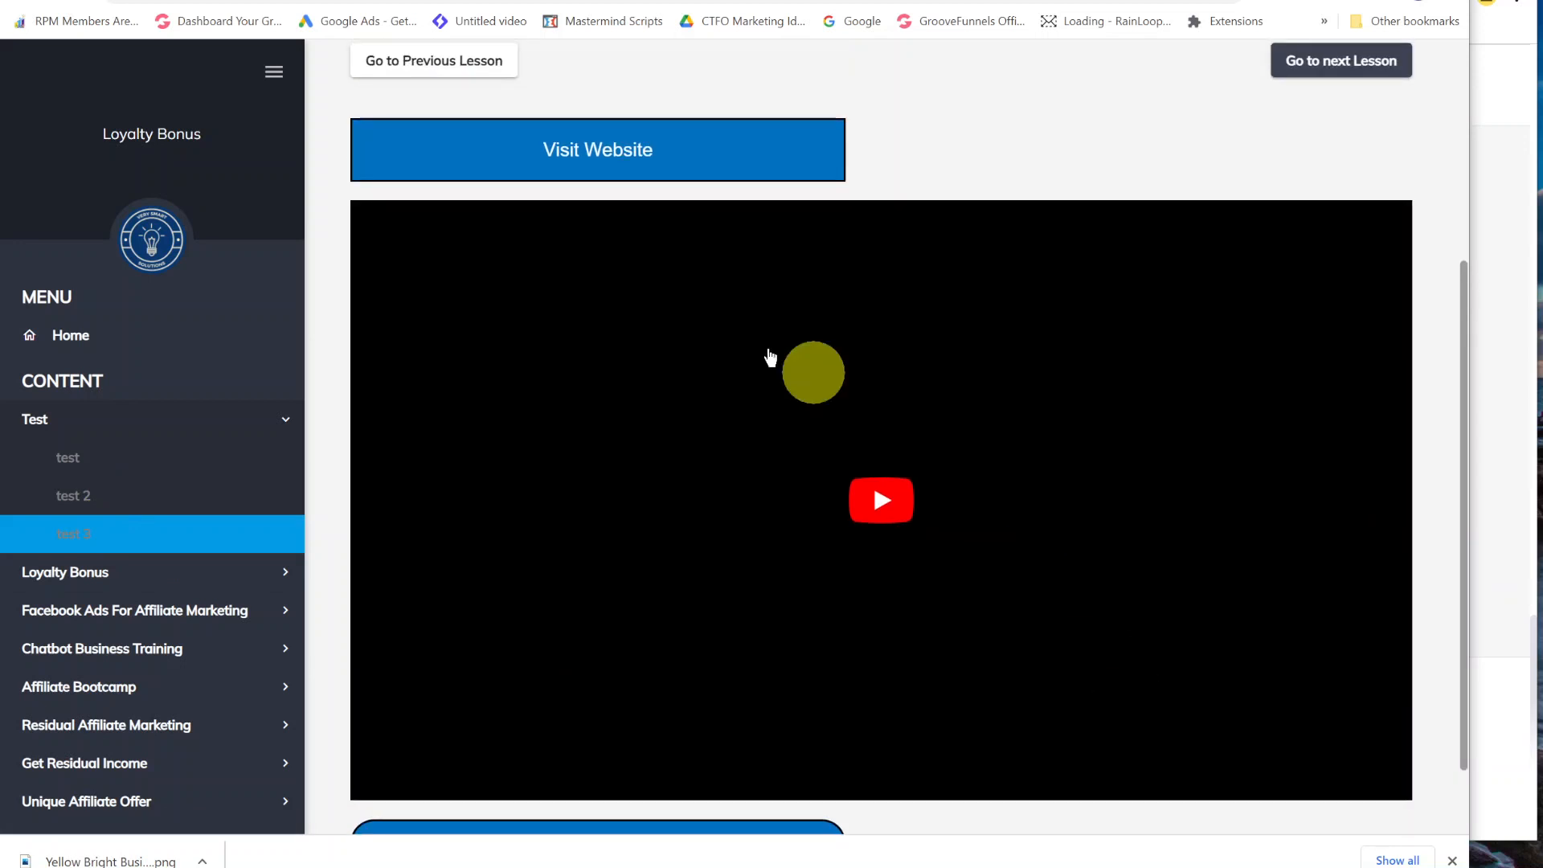
click(603, 148)
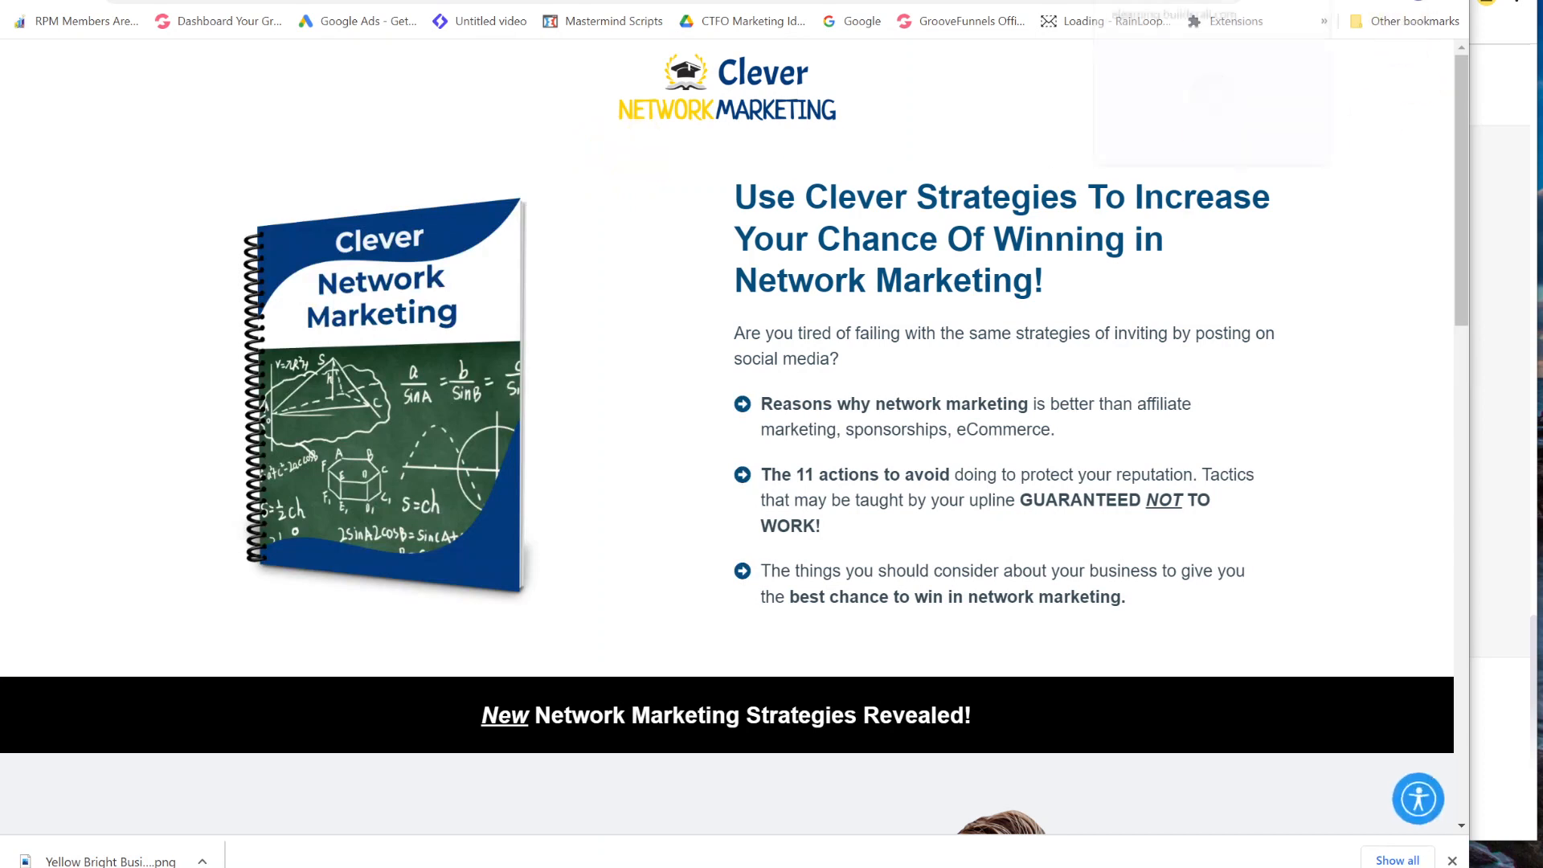
click(1141, 0)
scroll(661, 624, down, 1)
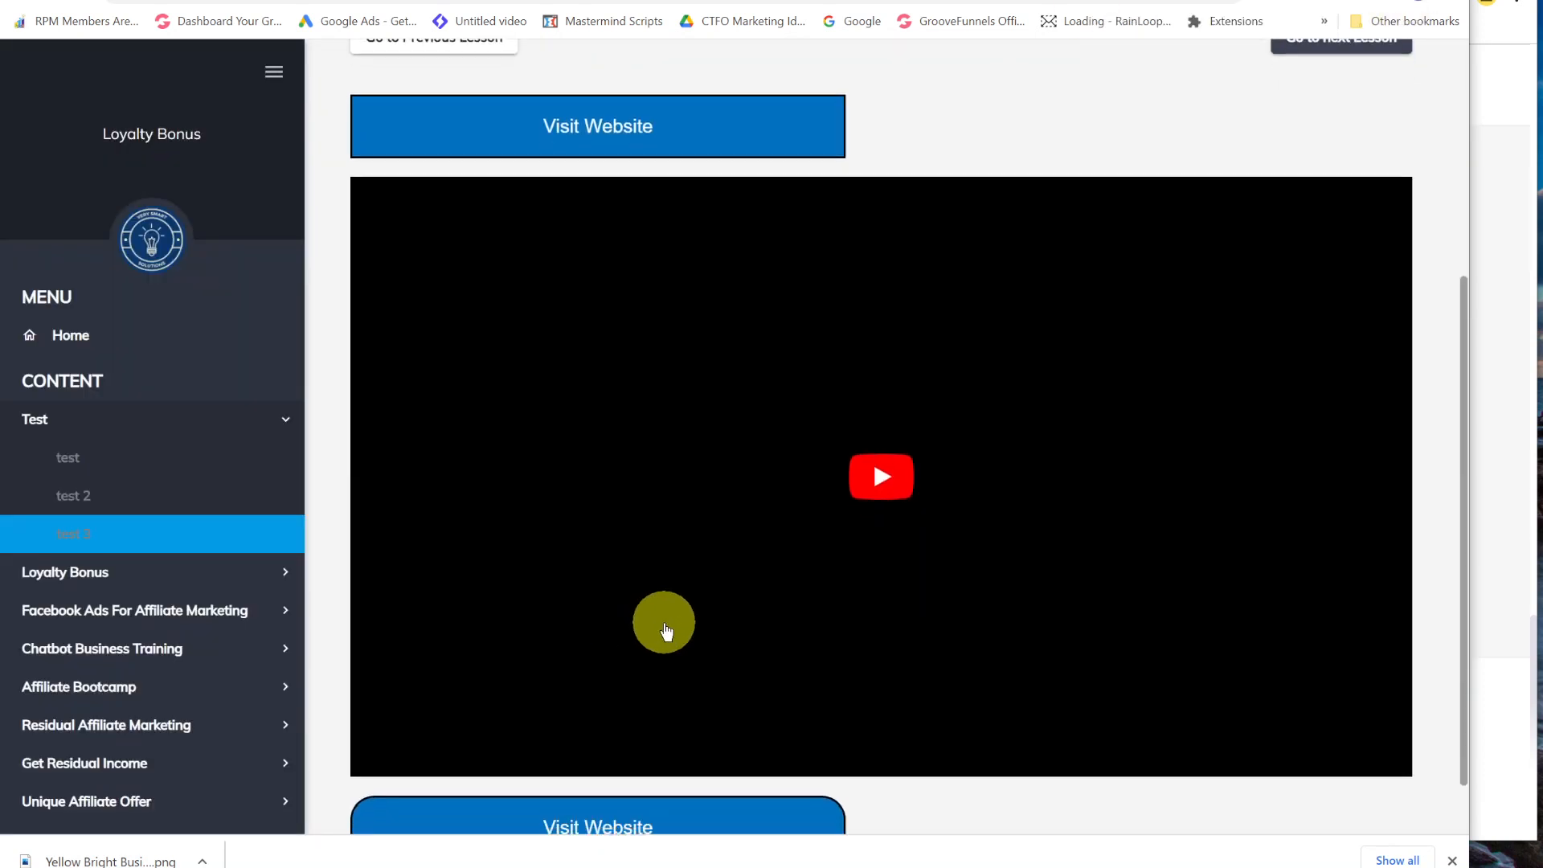
click(605, 764)
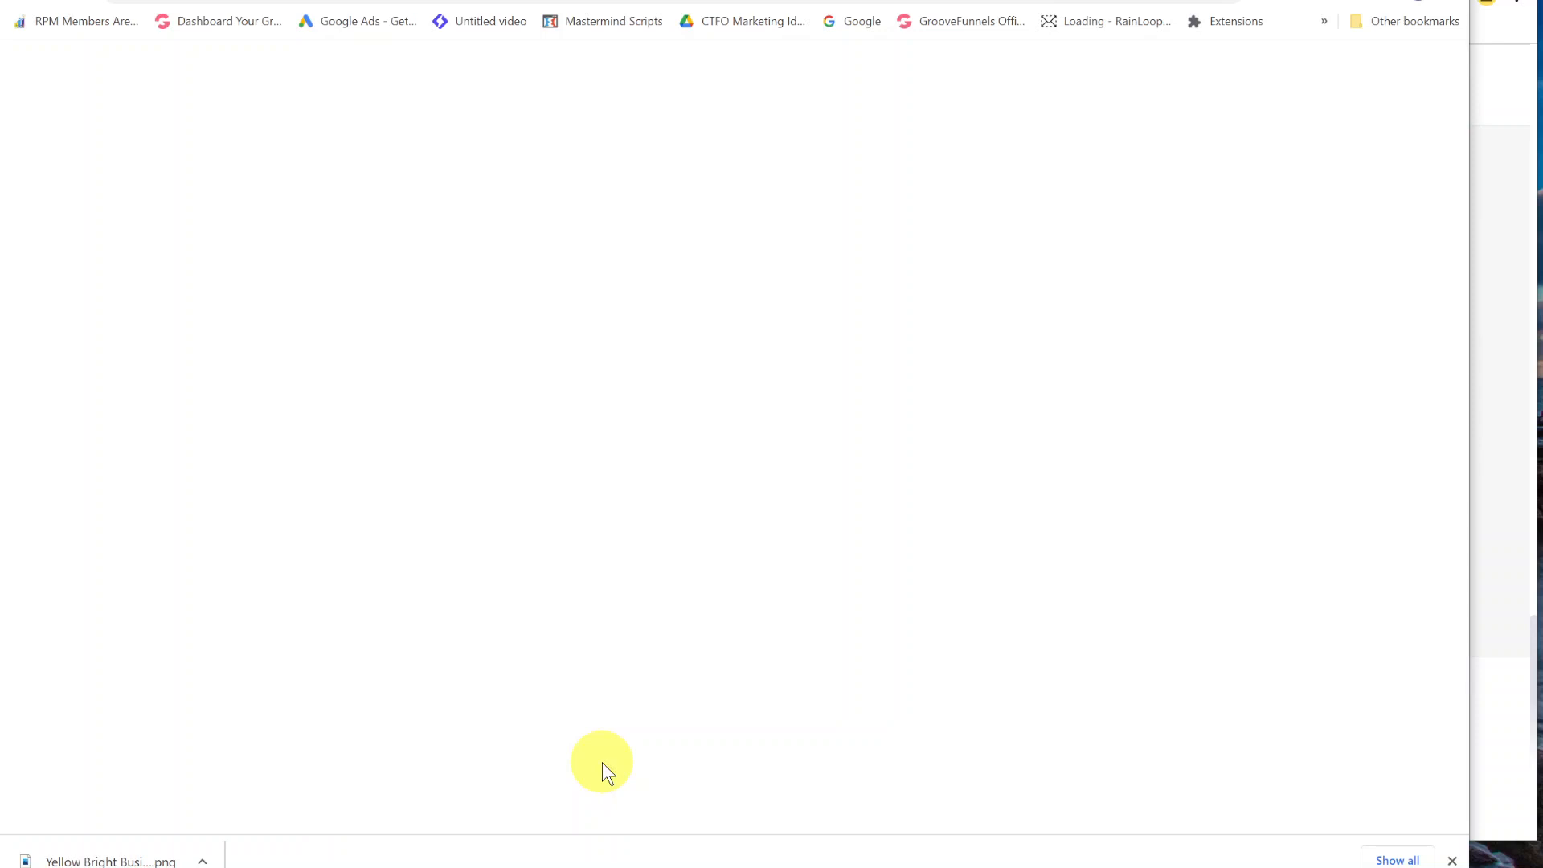